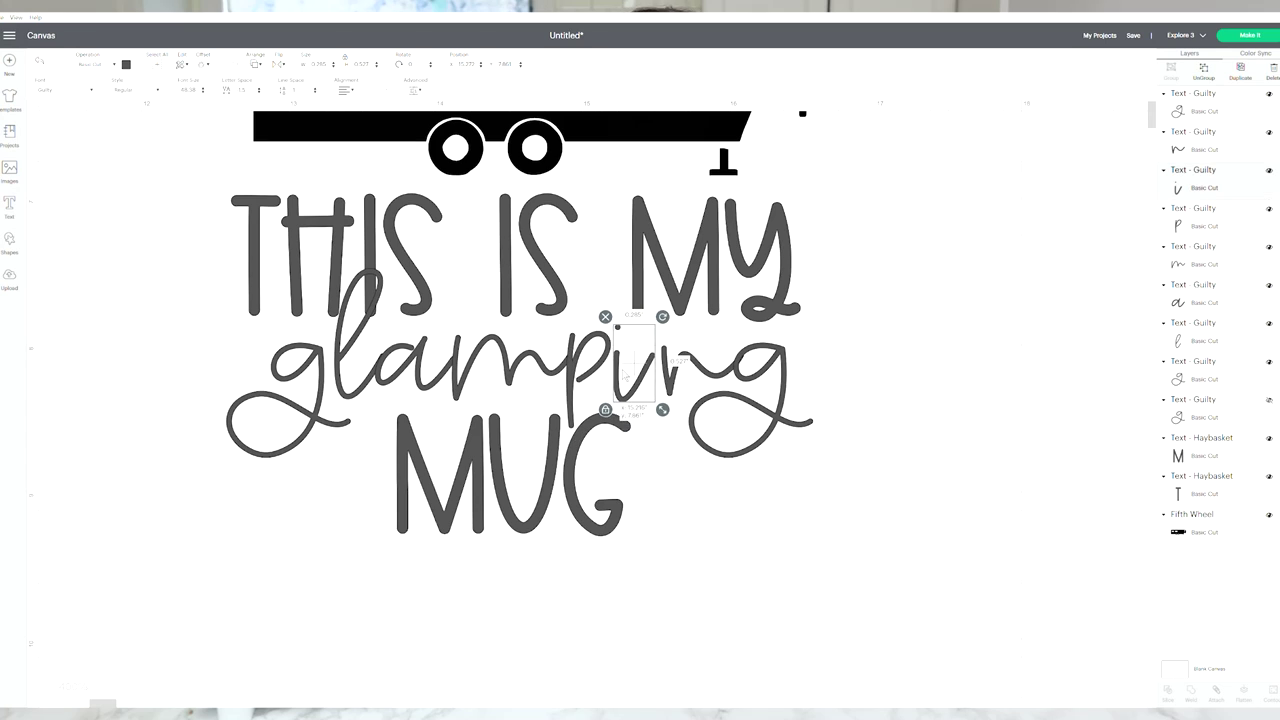
Select all the script letters of 'glamping' with a selection box around the word
left_click(685, 375)
left_click(740, 360)
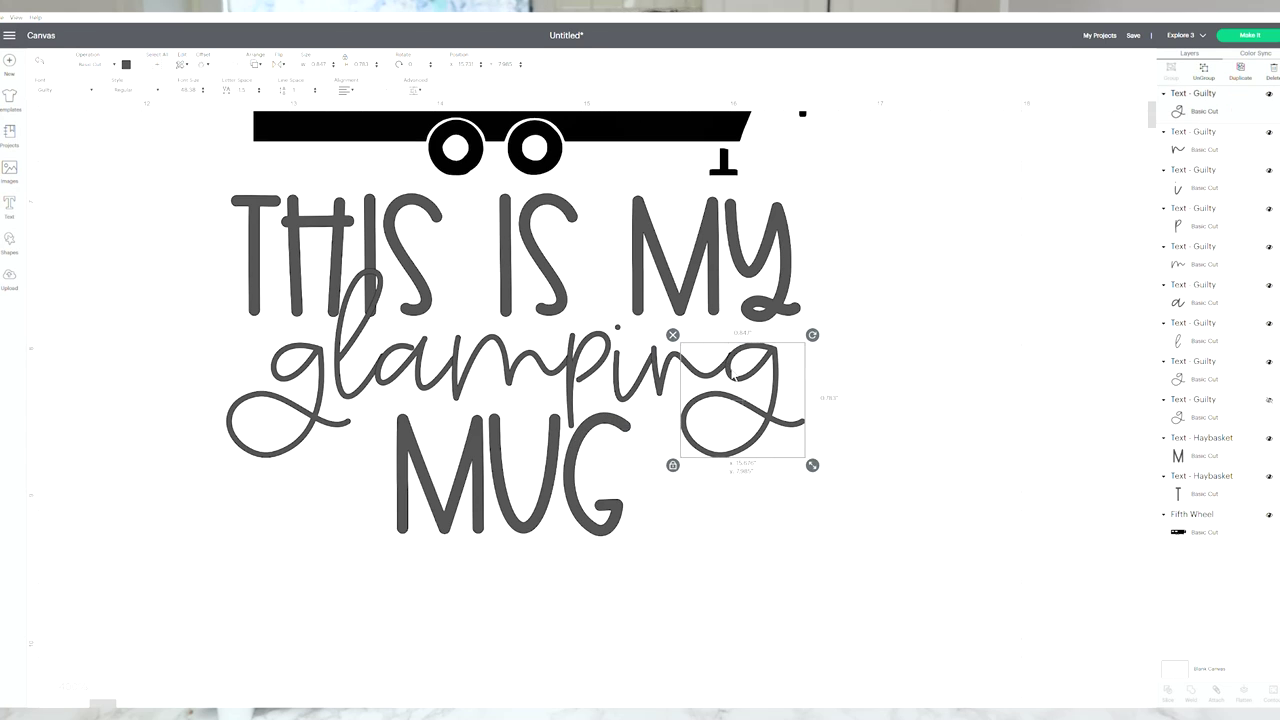
left_click_drag(205, 255, 825, 475)
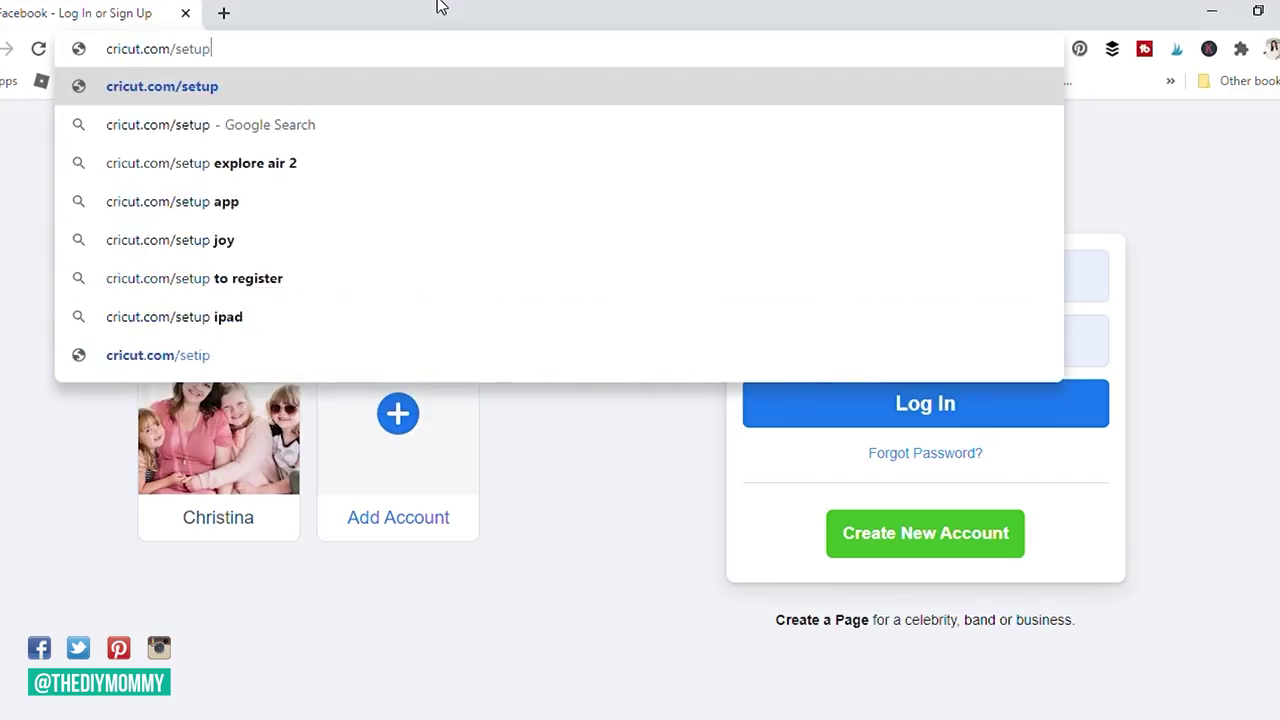
Launch the Design Space desktop app from the cricut.com/setup page
key("Return")
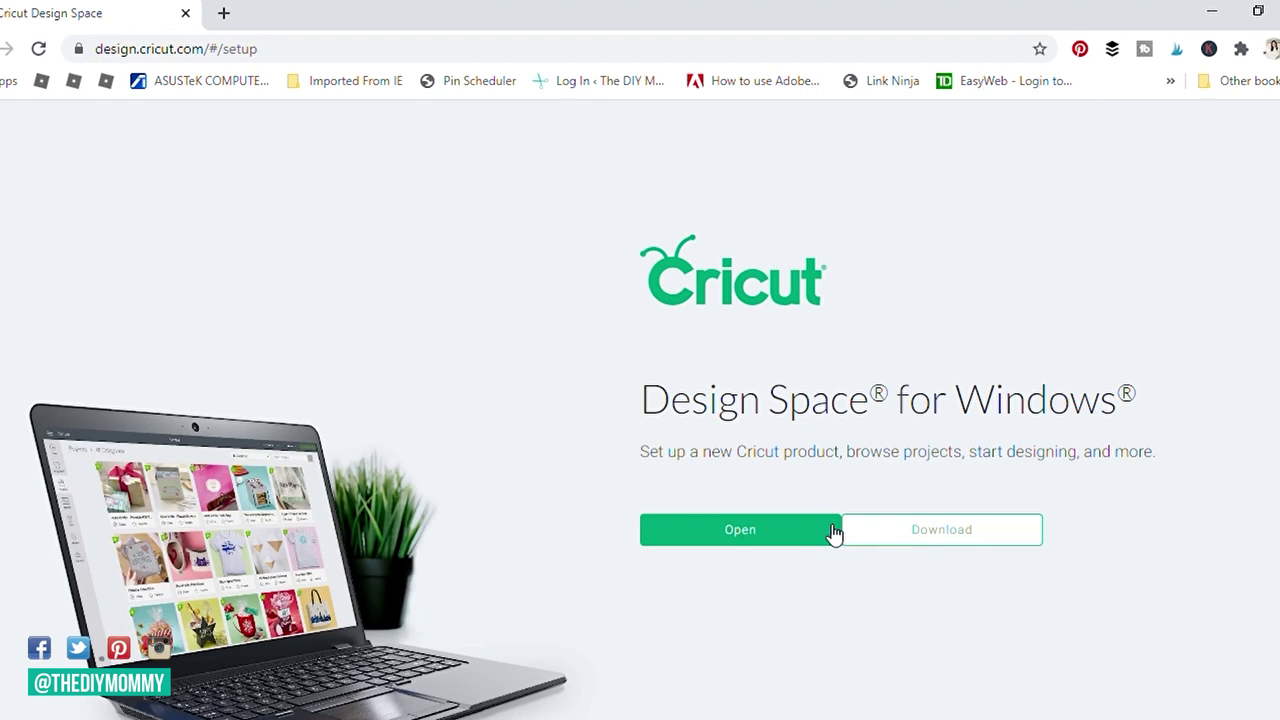
left_click(935, 537)
left_click(786, 216)
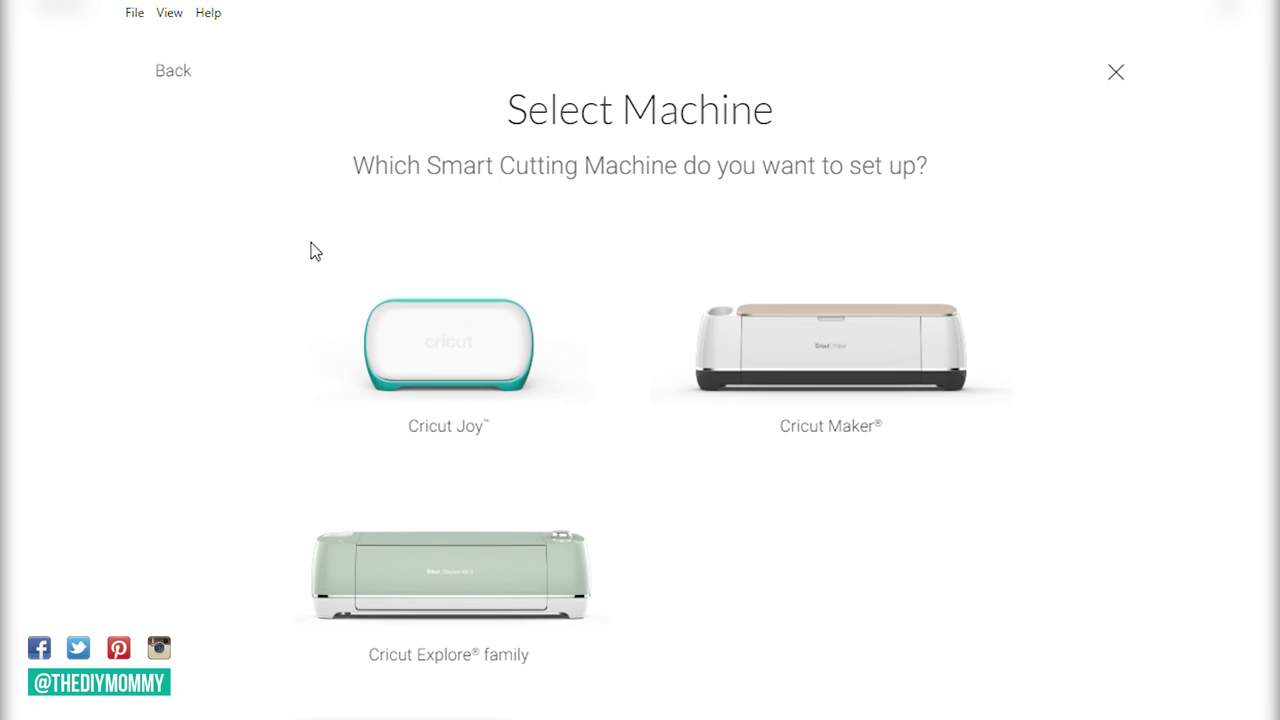
Set up a Cricut Explore family machine, connecting the Bluetooth-paired Explore device
left_click(466, 563)
left_click(960, 450)
left_click(956, 456)
scroll(926, 469, "down", 3)
left_click(749, 586)
left_click(676, 610)
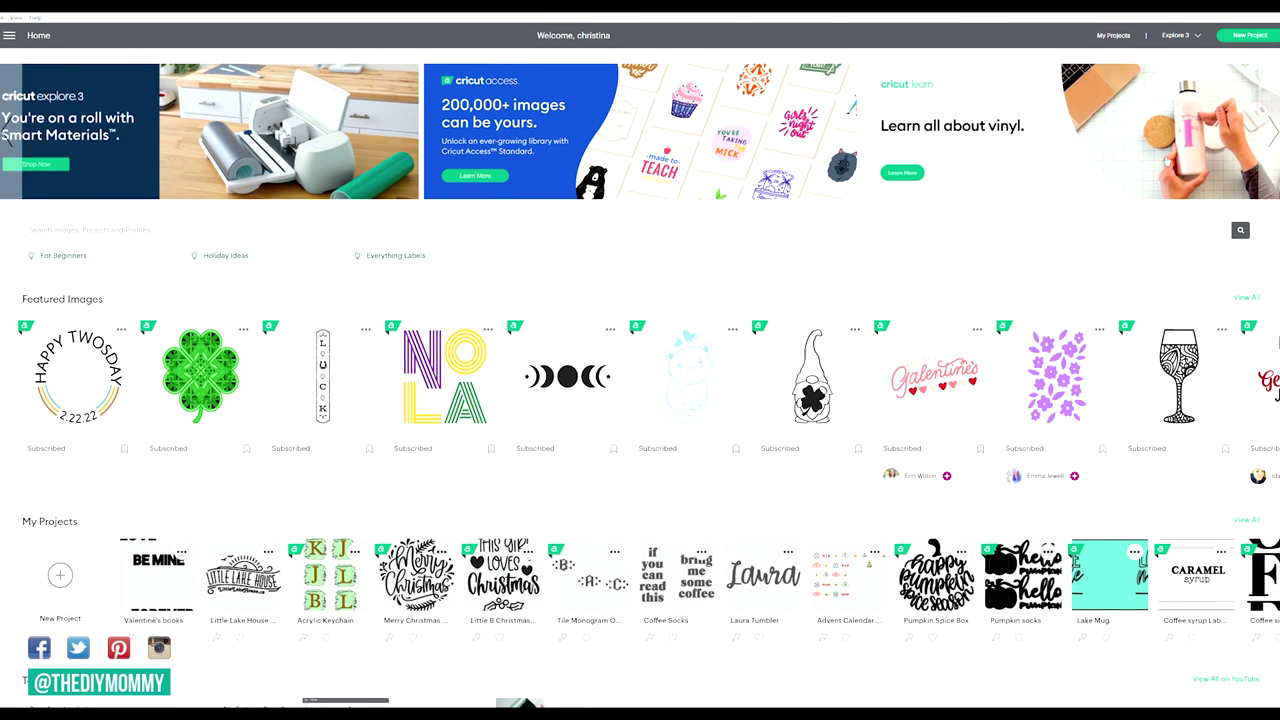
Start a new project replacing the unsaved canvas, and go to the Upload page
left_click(1266, 37)
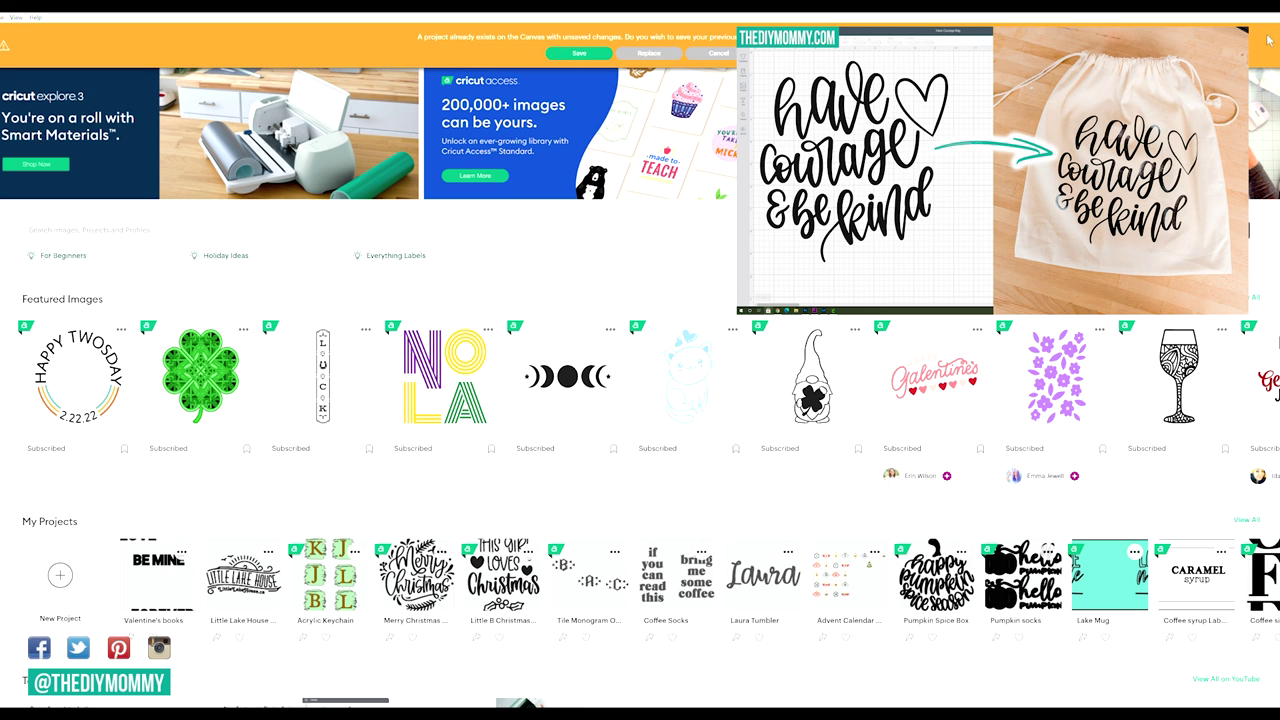
left_click(657, 57)
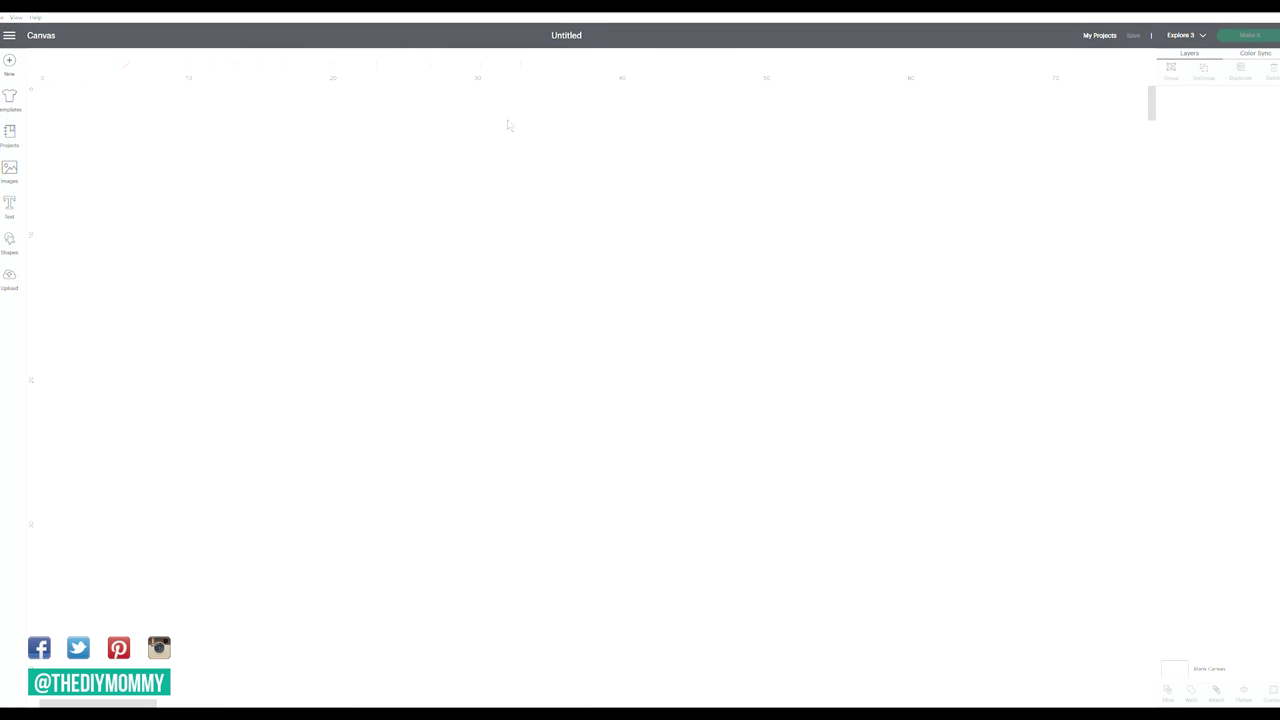
left_click(9, 170)
left_click(10, 280)
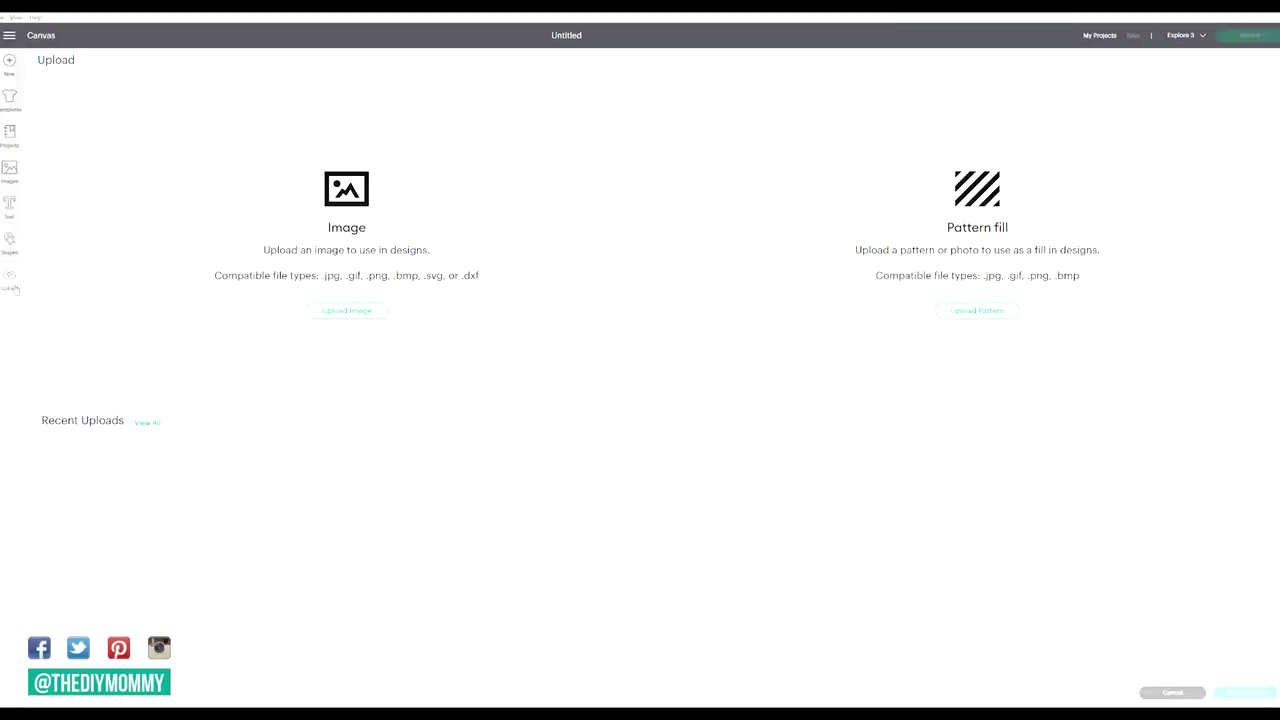
scroll(180, 375, "down", 1)
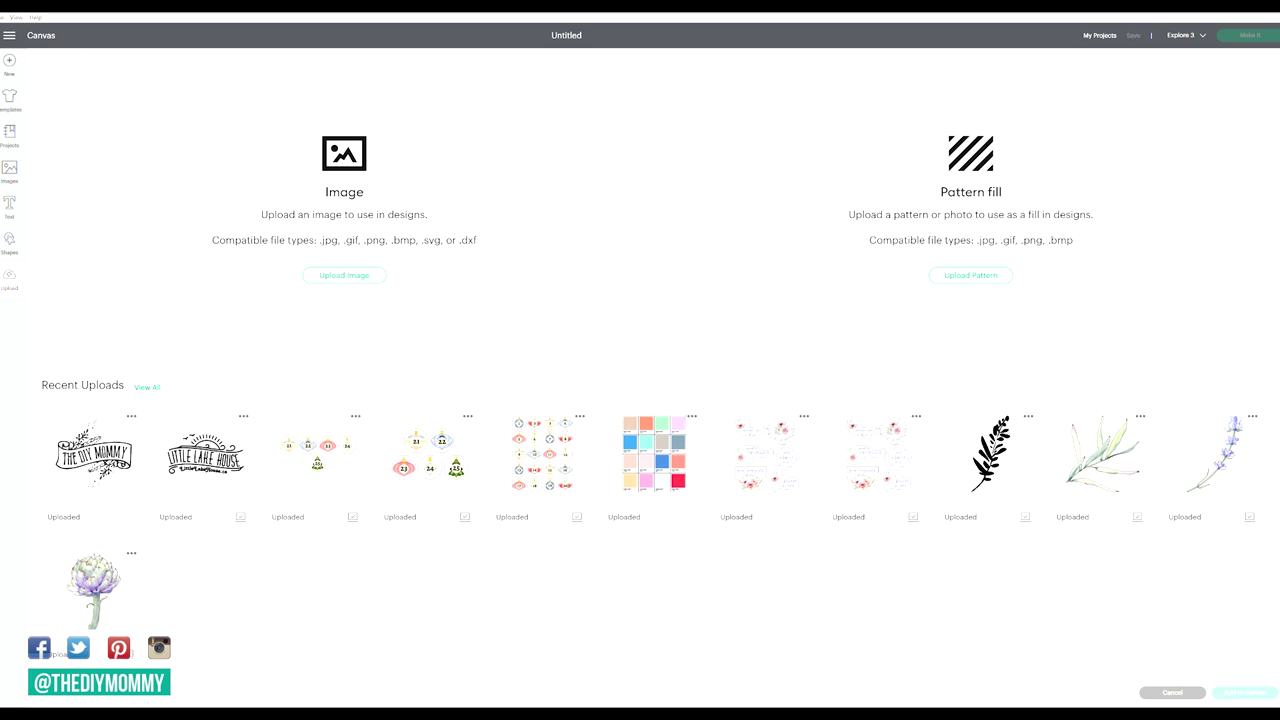
Upload the fifth-wheel trailer image file and mark it as a Simple image
left_click(360, 280)
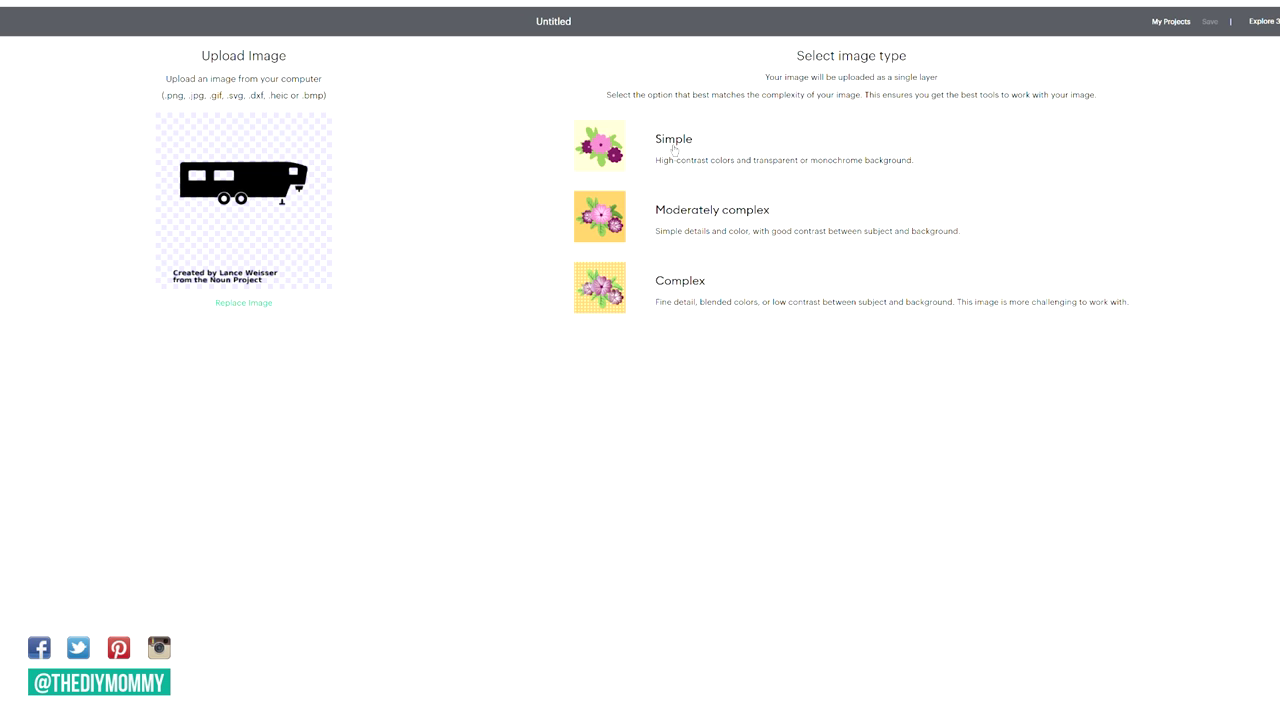
left_click(674, 148)
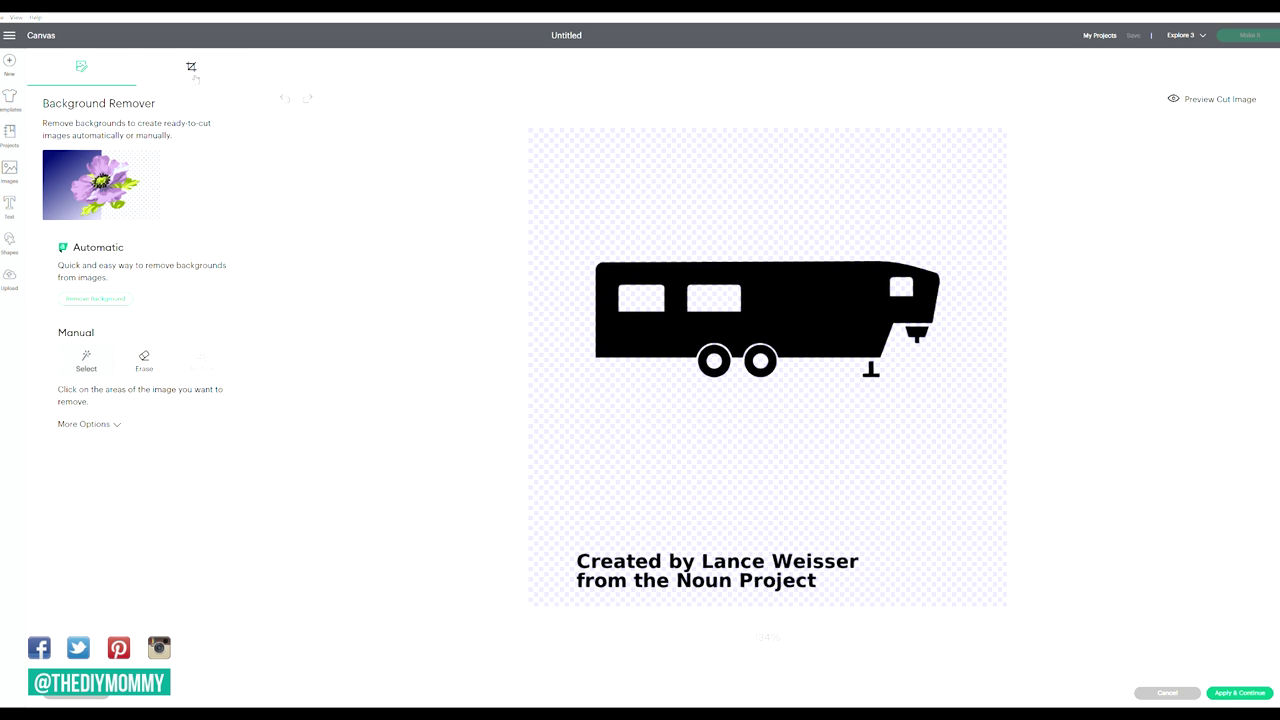
Crop the picture to just the trailer, removing the credit text, and apply
left_click(192, 70)
left_click_drag(593, 234, 958, 408)
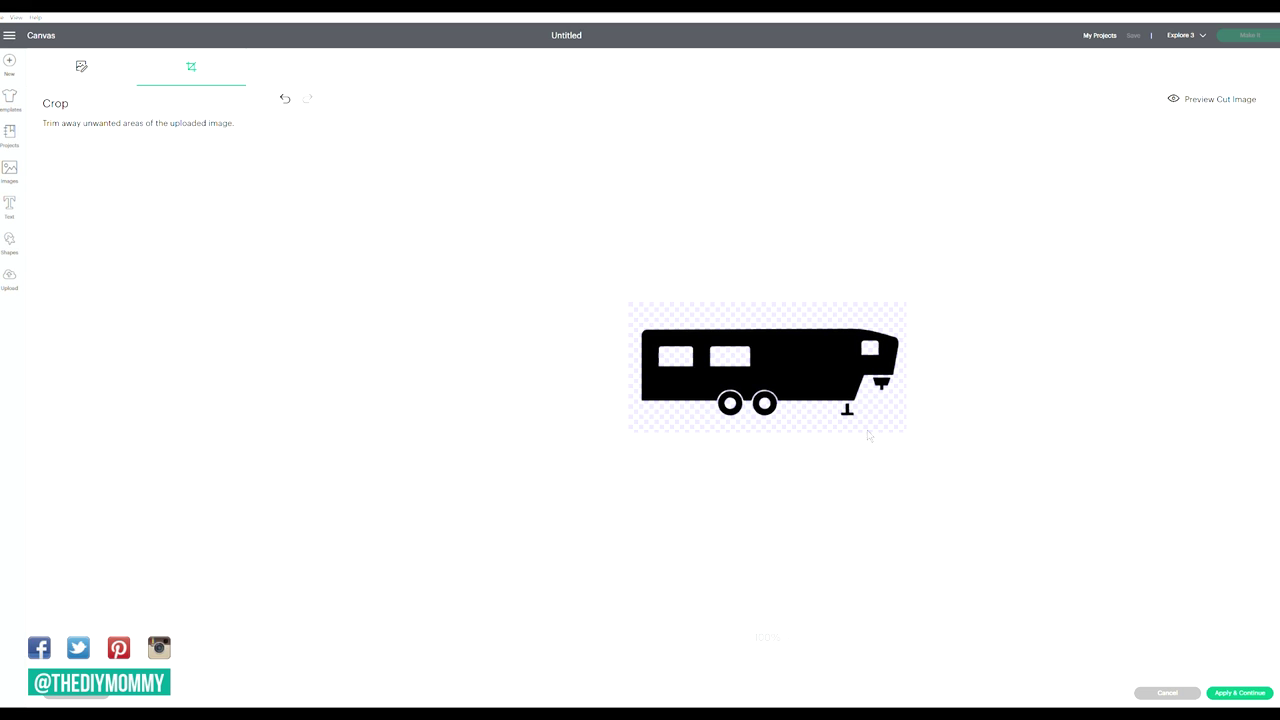
left_click(84, 70)
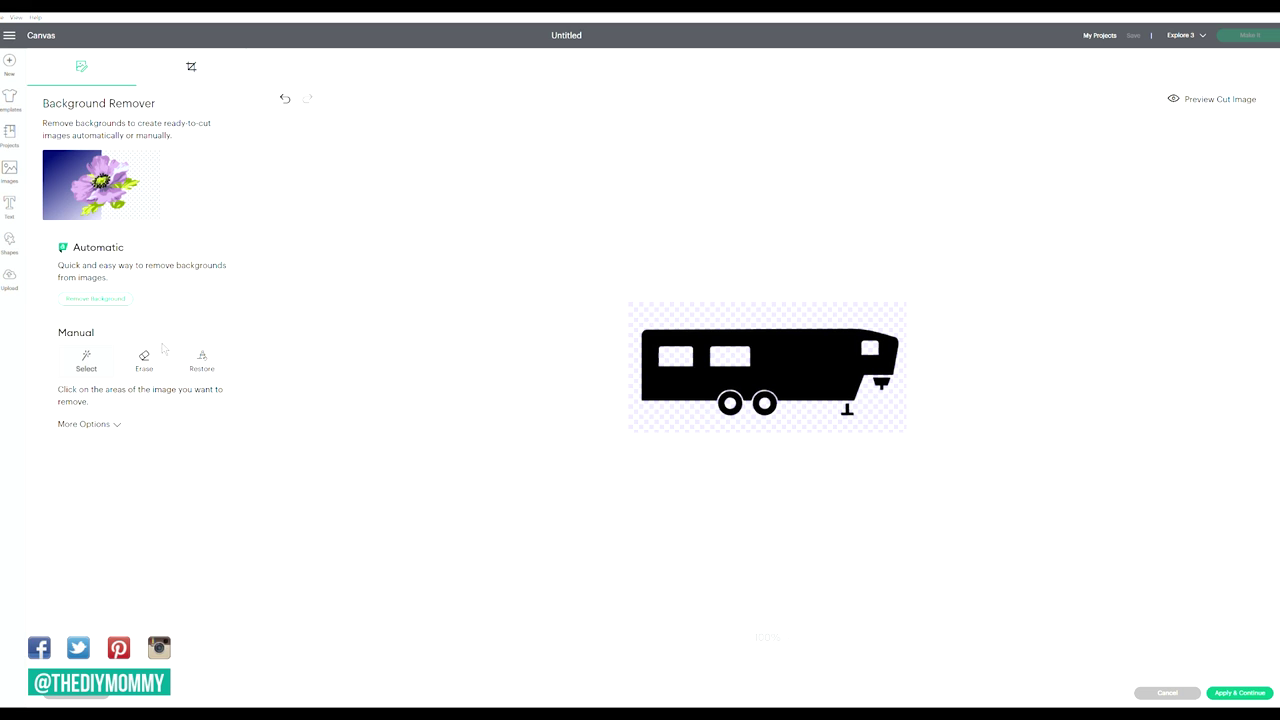
left_click(1252, 694)
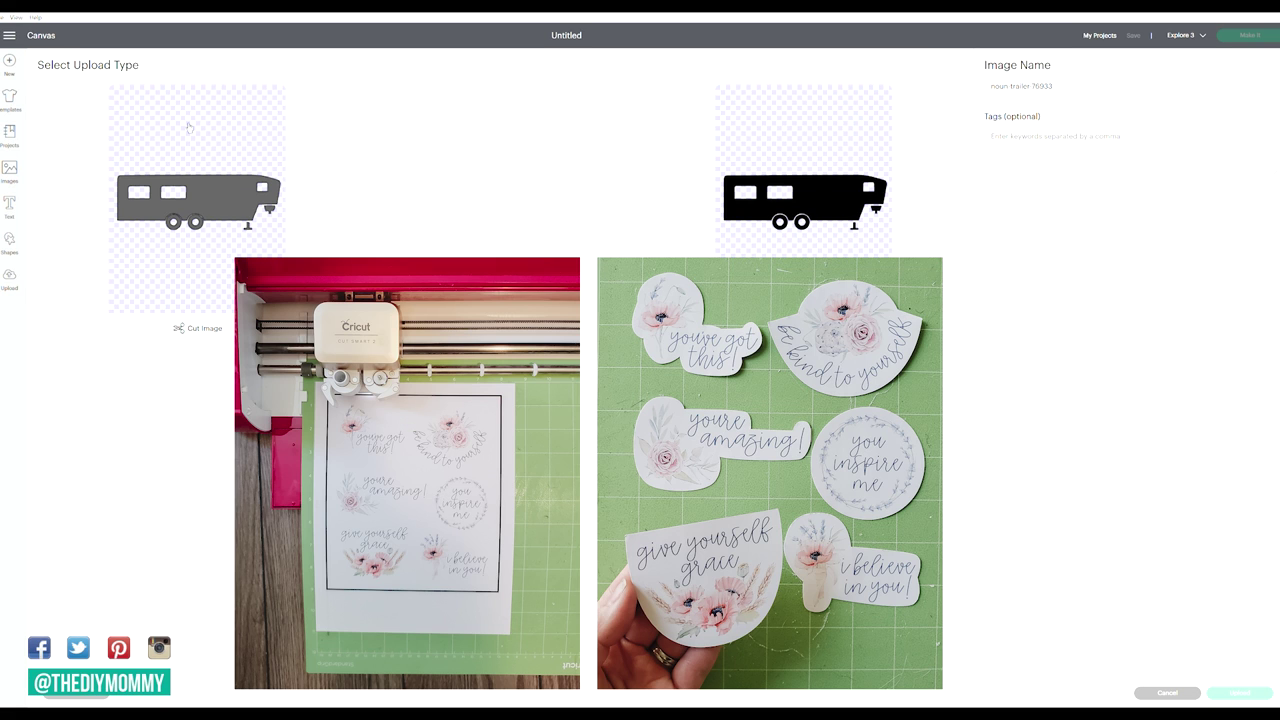
Upload the trailer as a Cut Image named Fifth Wheel and select it in Recent Uploads
left_click(188, 126)
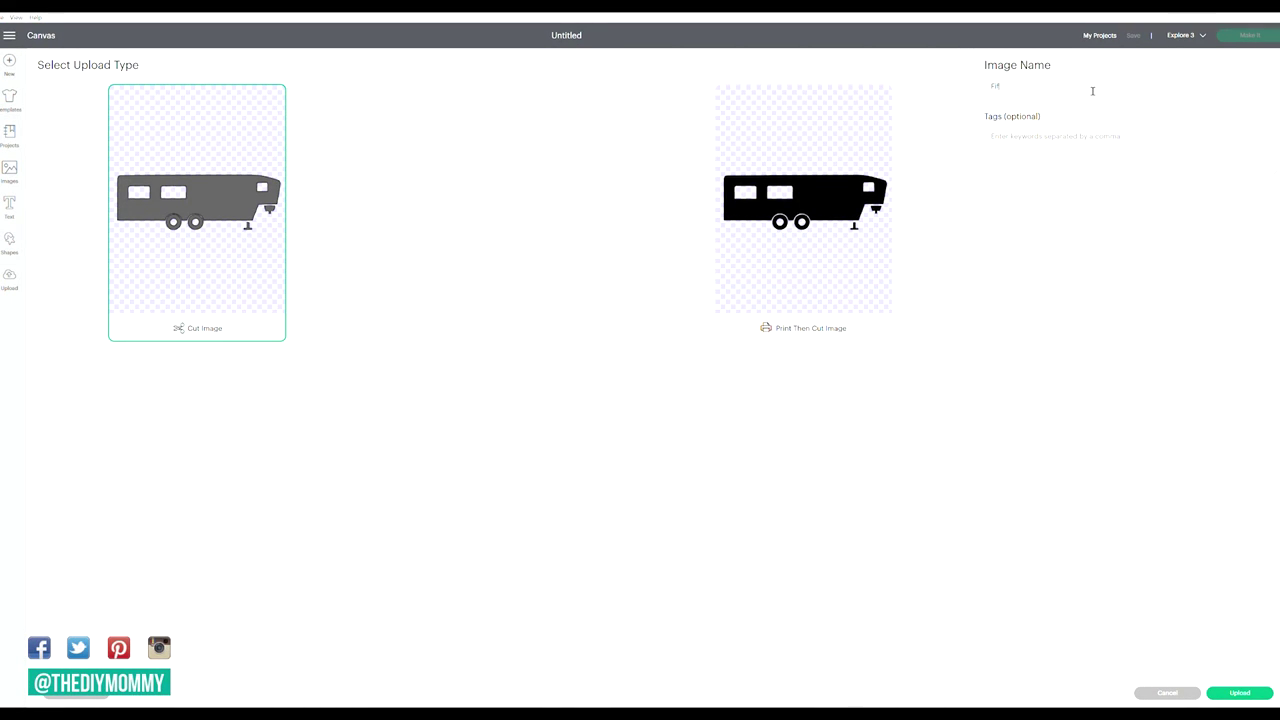
type("hea")
left_click(1249, 696)
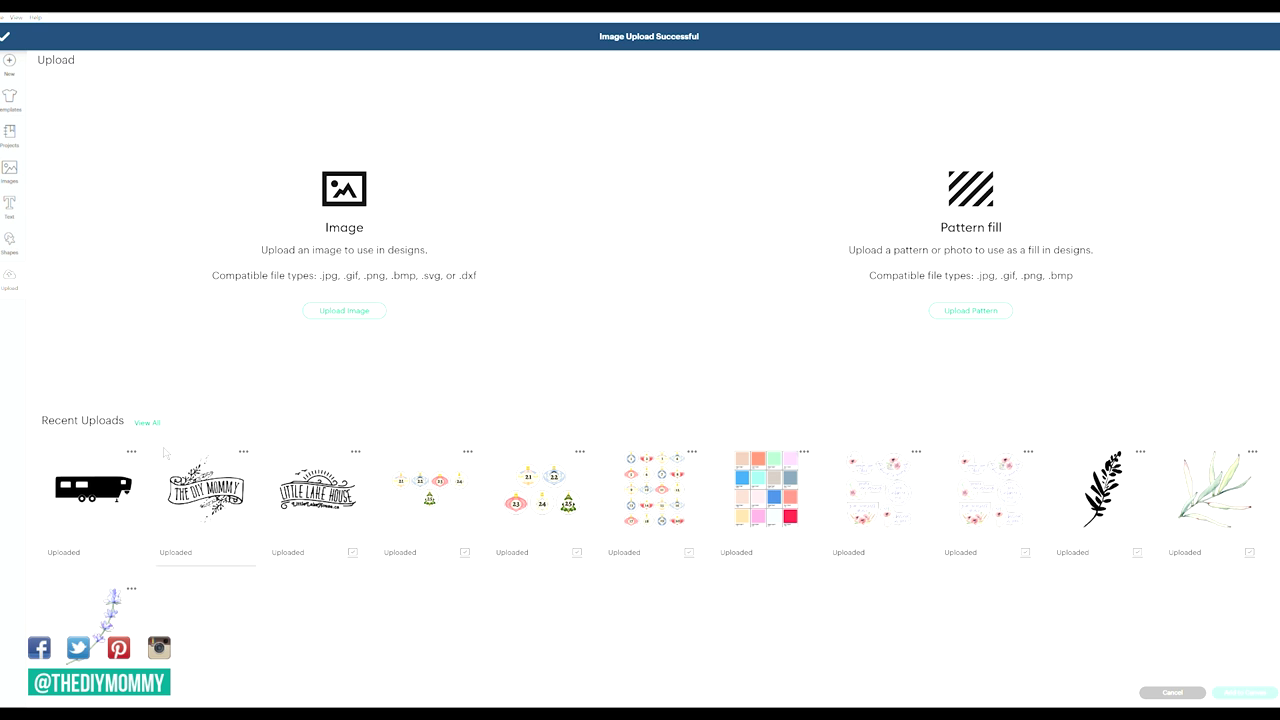
left_click(104, 480)
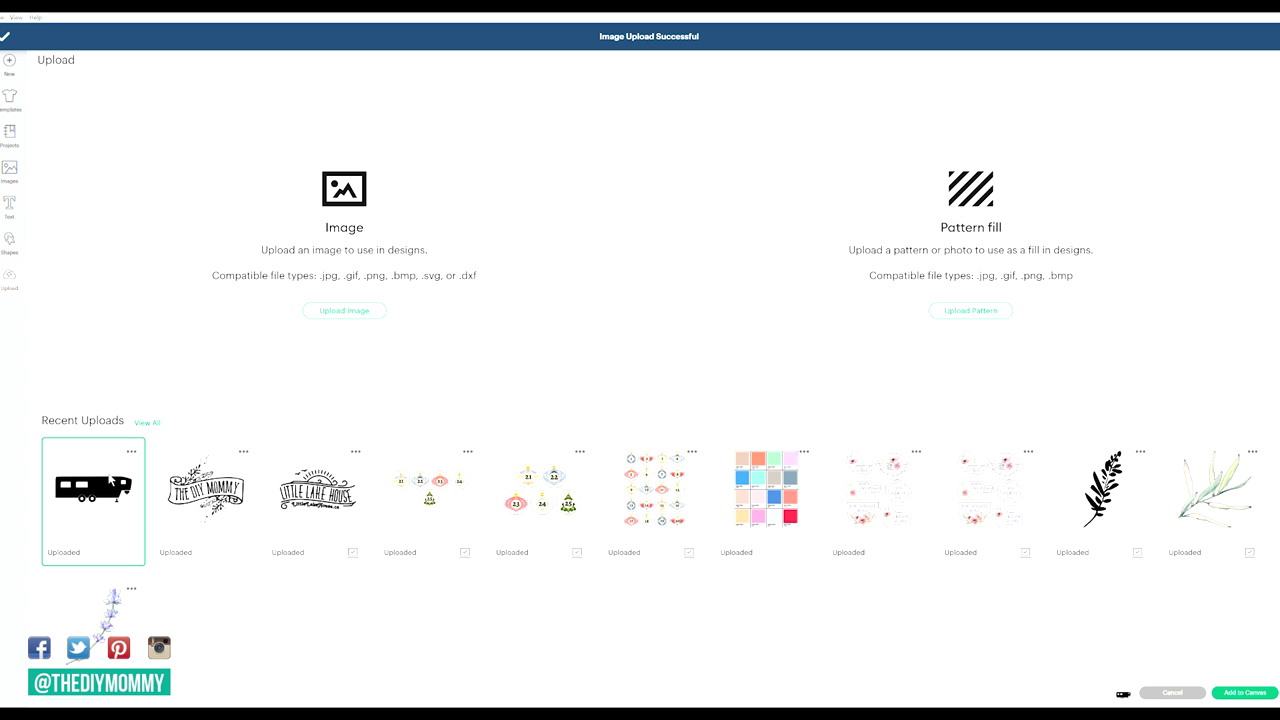
Add the Fifth Wheel trailer to the canvas, centre it, and begin a Pinterest search
left_click(1243, 695)
left_click_drag(228, 145, 625, 253)
left_click(567, 175)
left_click(605, 249)
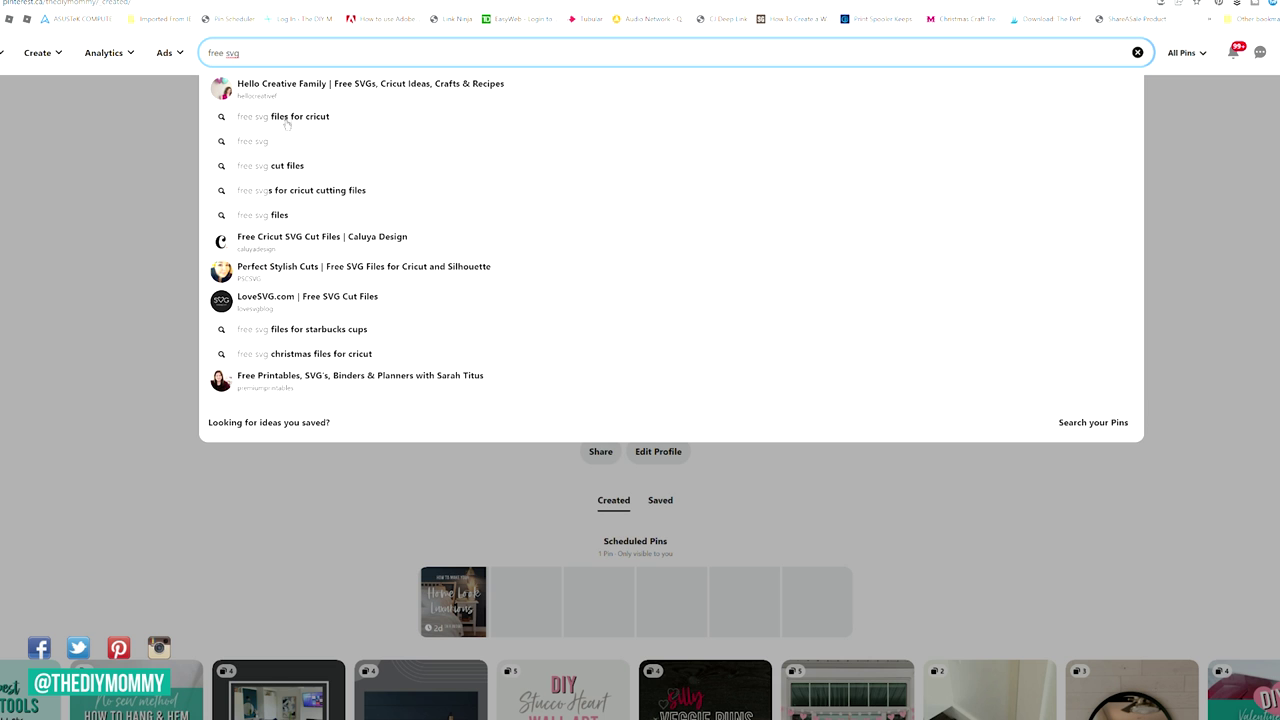
left_click(287, 117)
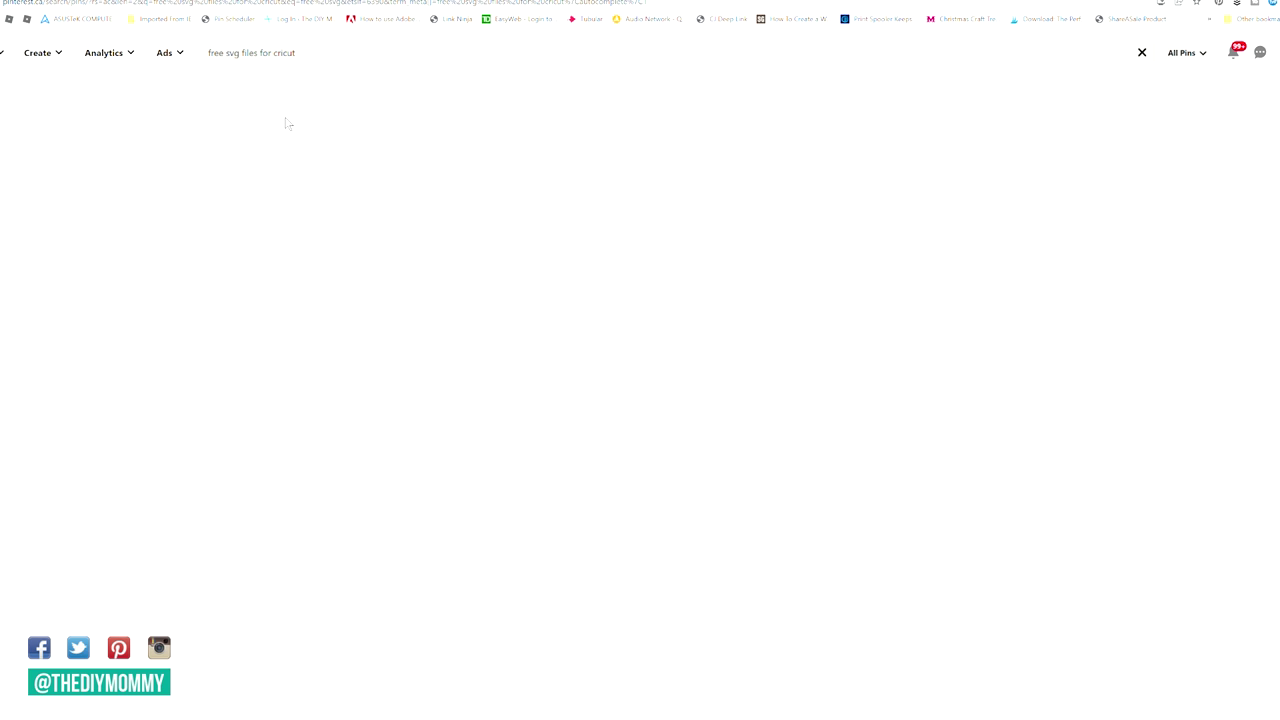
Browse the 'free svg files for cricut' Pinterest results and open the Coffee SVG Files pin
scroll(640, 400, "down", 2)
scroll(640, 400, "down", 2)
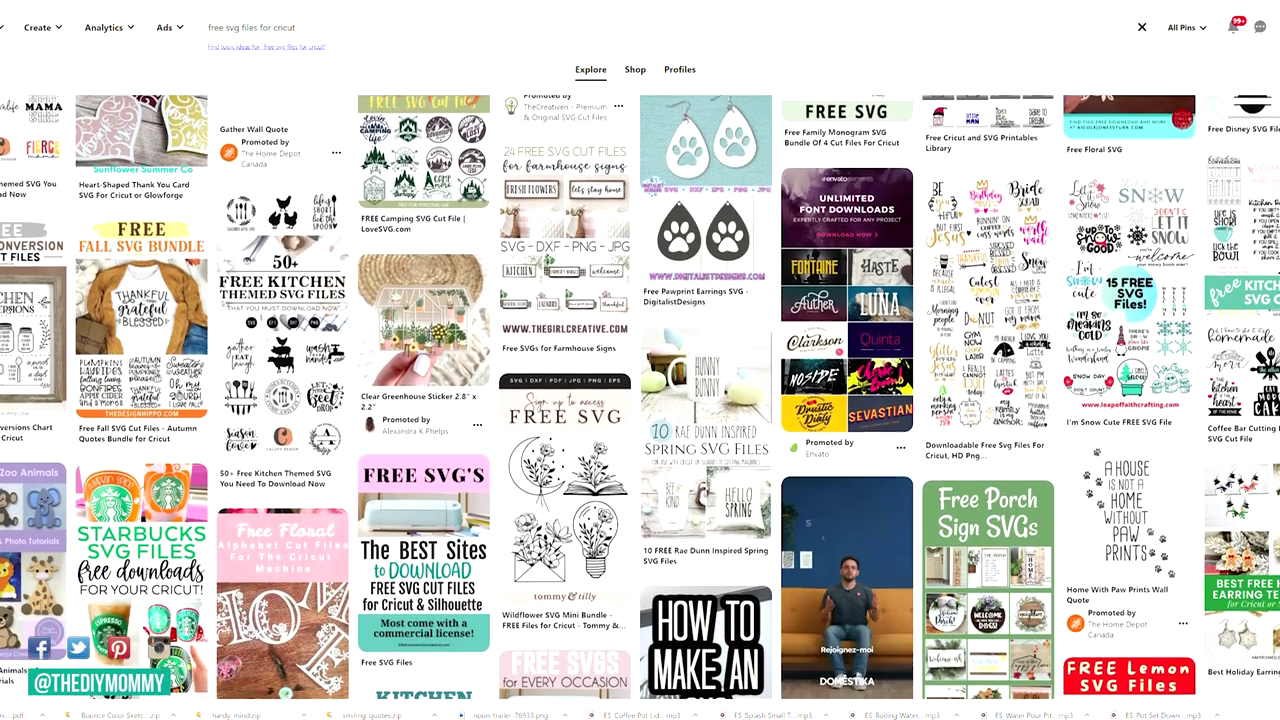
scroll(640, 400, "down", 10)
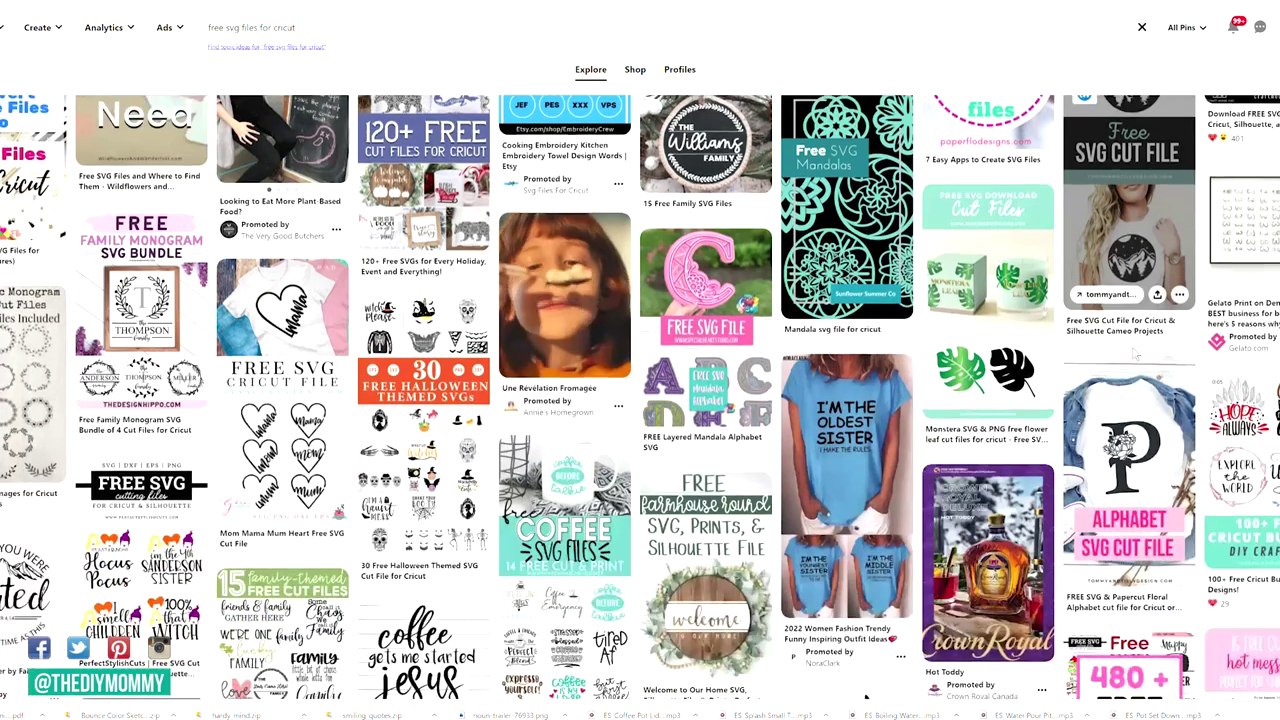
scroll(640, 400, "down", 1)
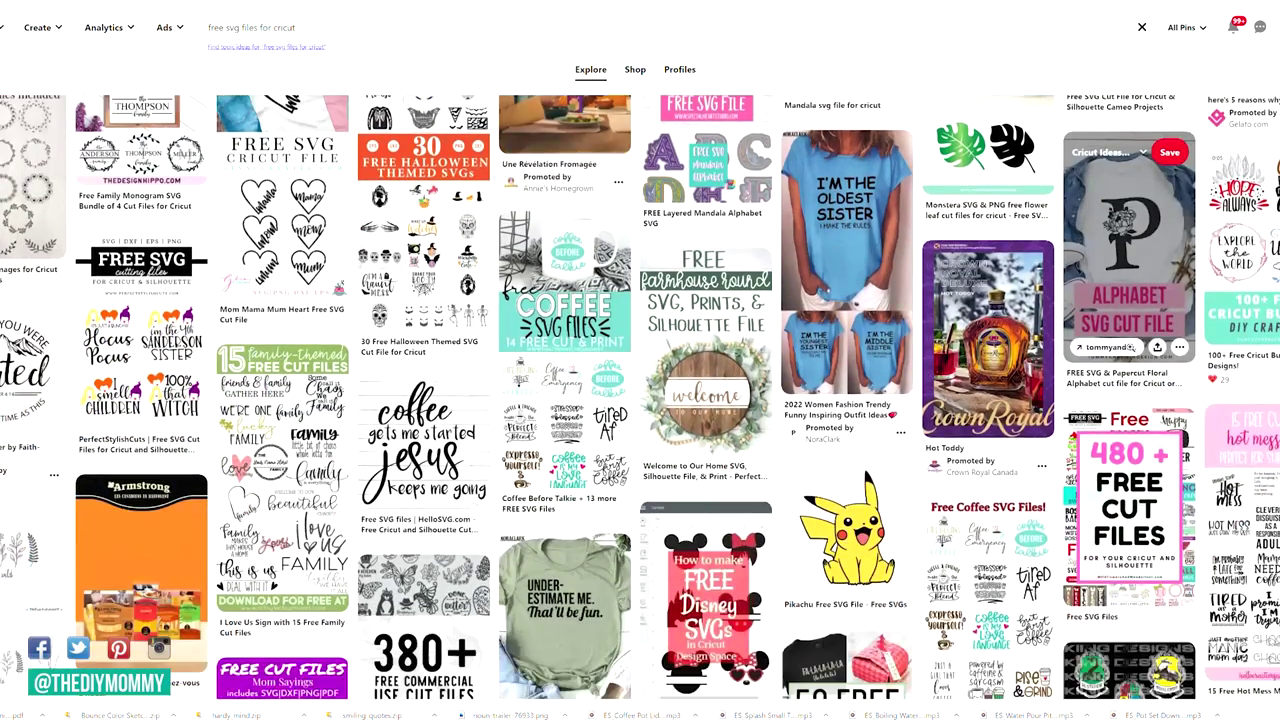
scroll(1135, 351, "down", 1)
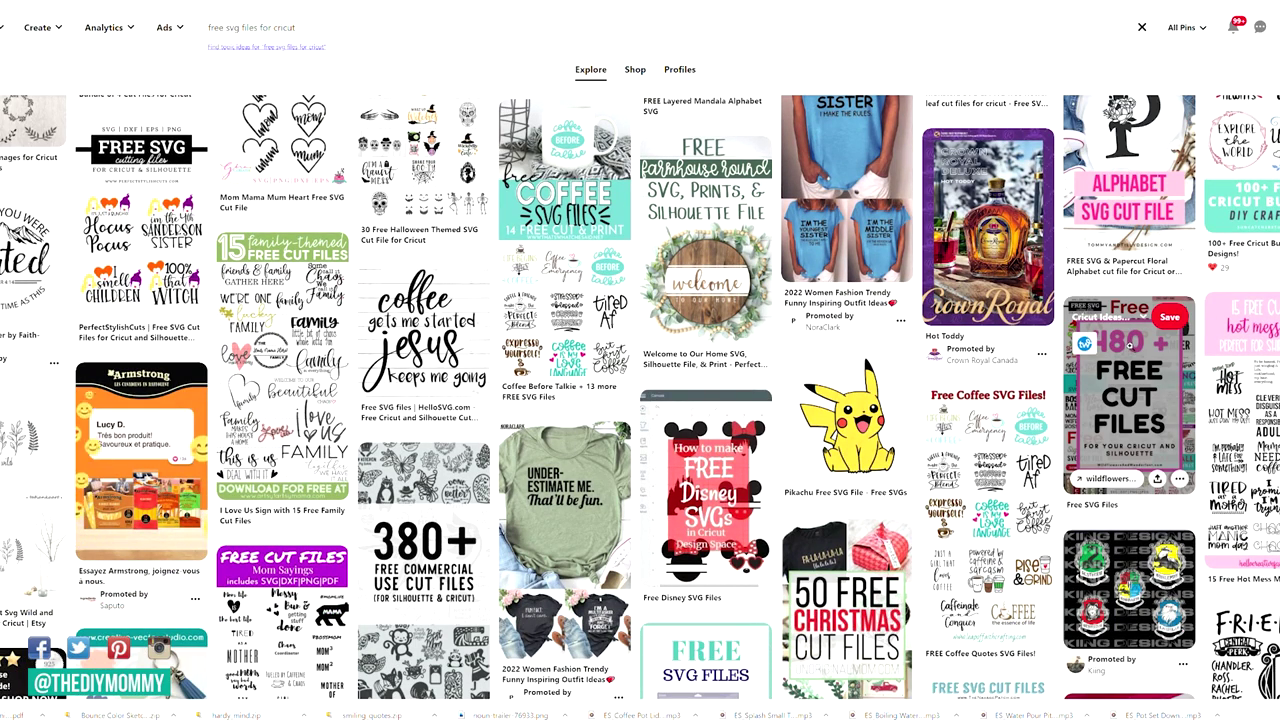
left_click(601, 330)
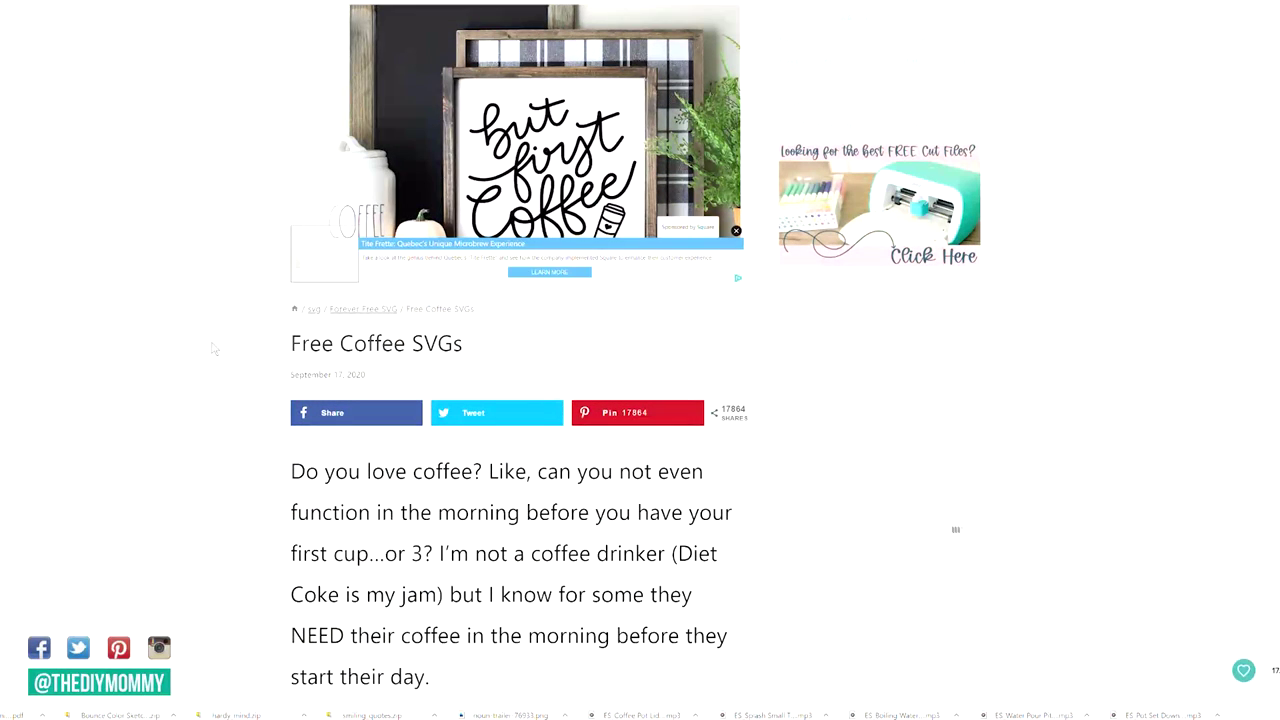
Scroll through the Free Coffee SVGs blog post
scroll(213, 348, "down", 10)
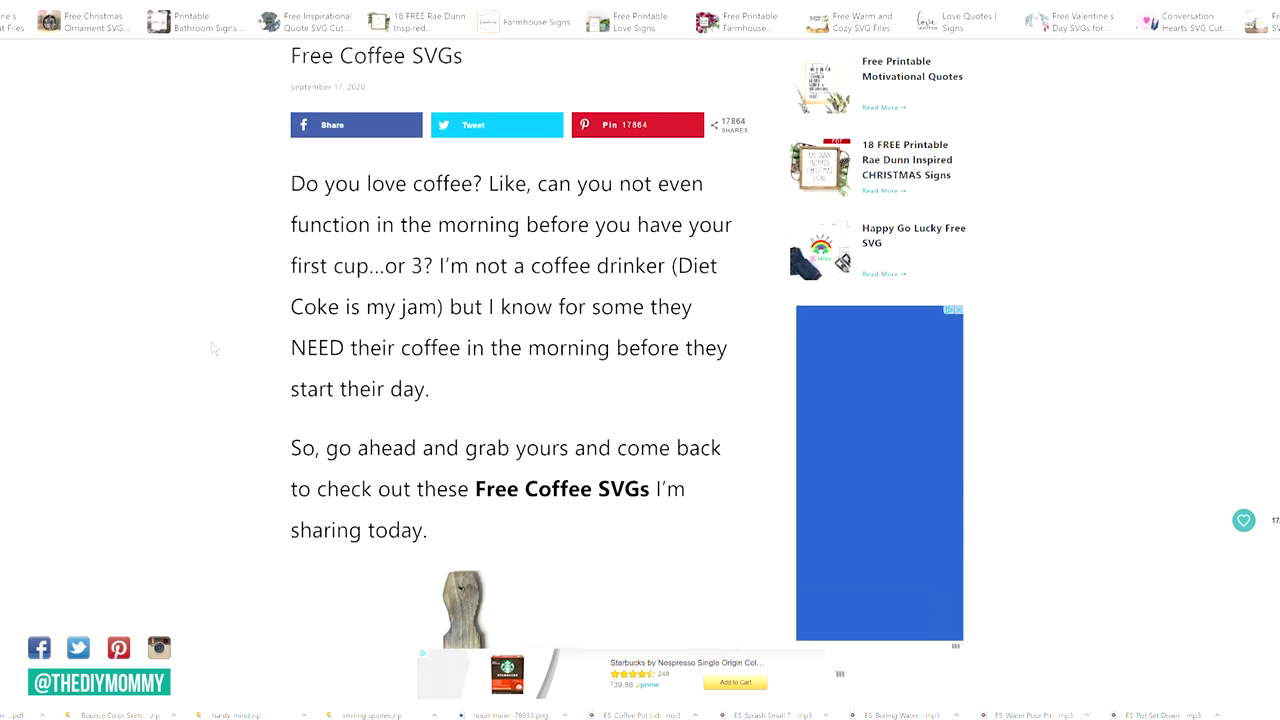
scroll(213, 348, "down", 10)
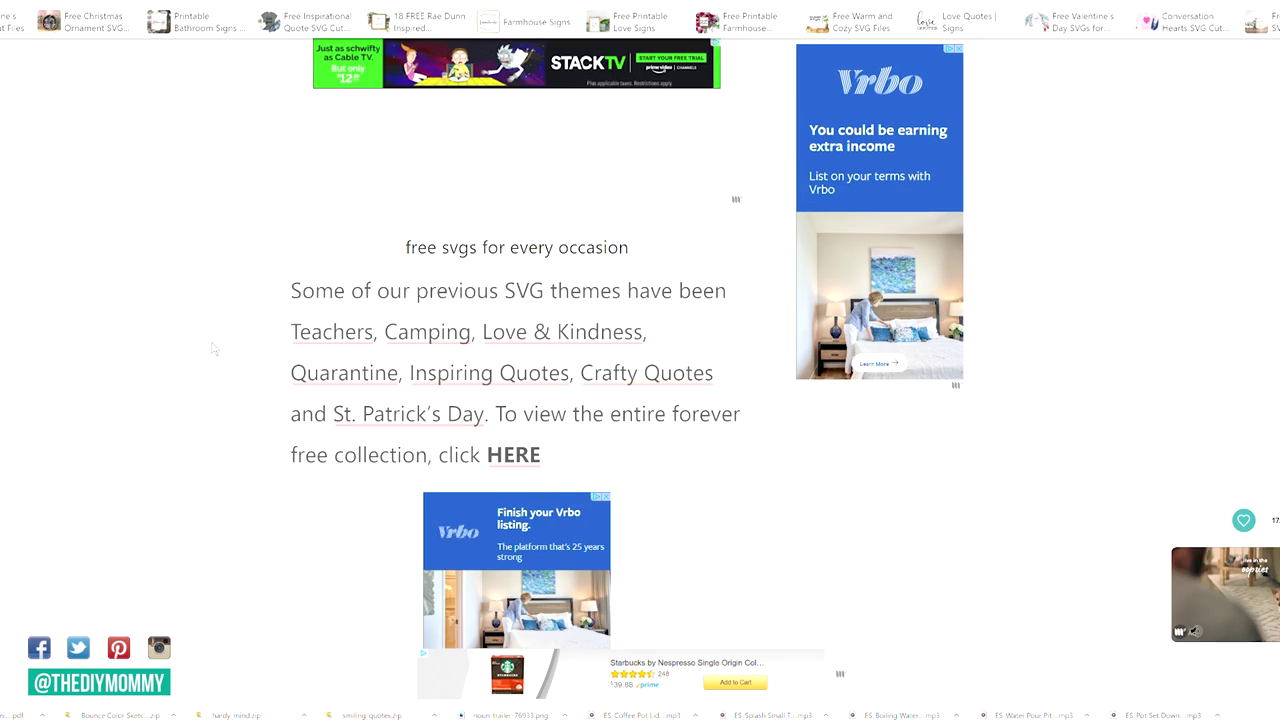
scroll(213, 348, "down", 10)
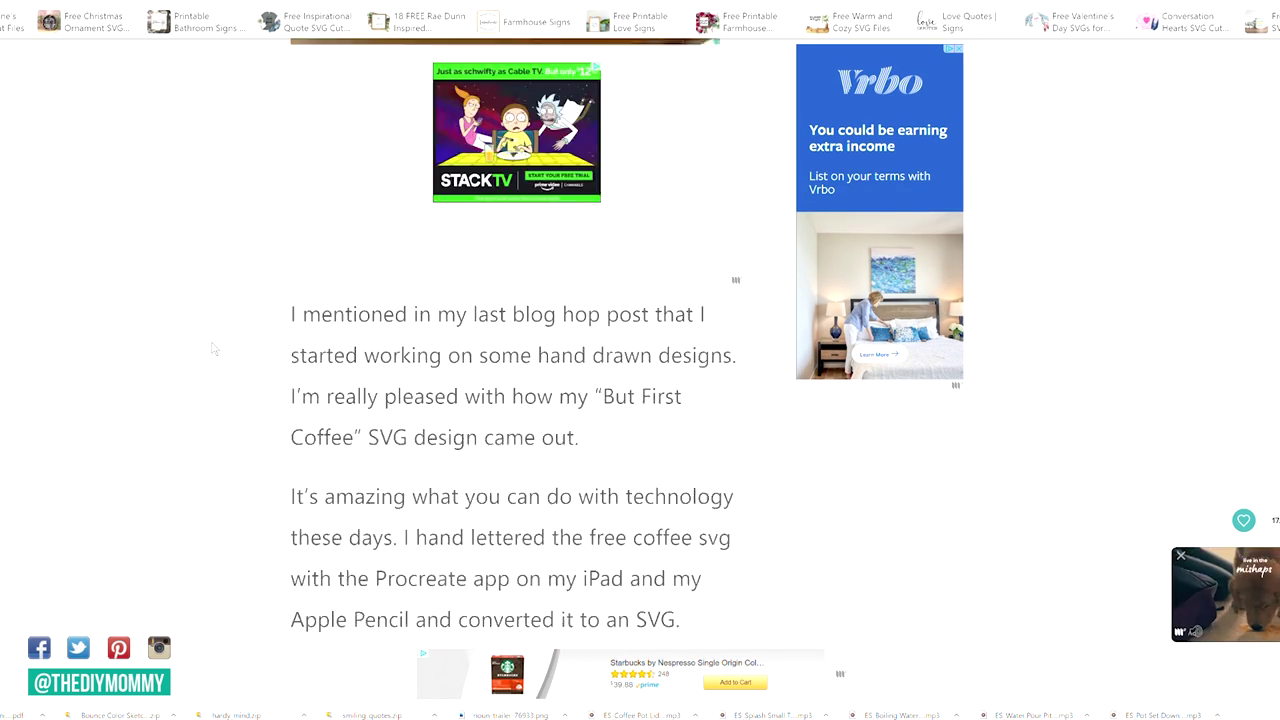
scroll(213, 348, "down", 3)
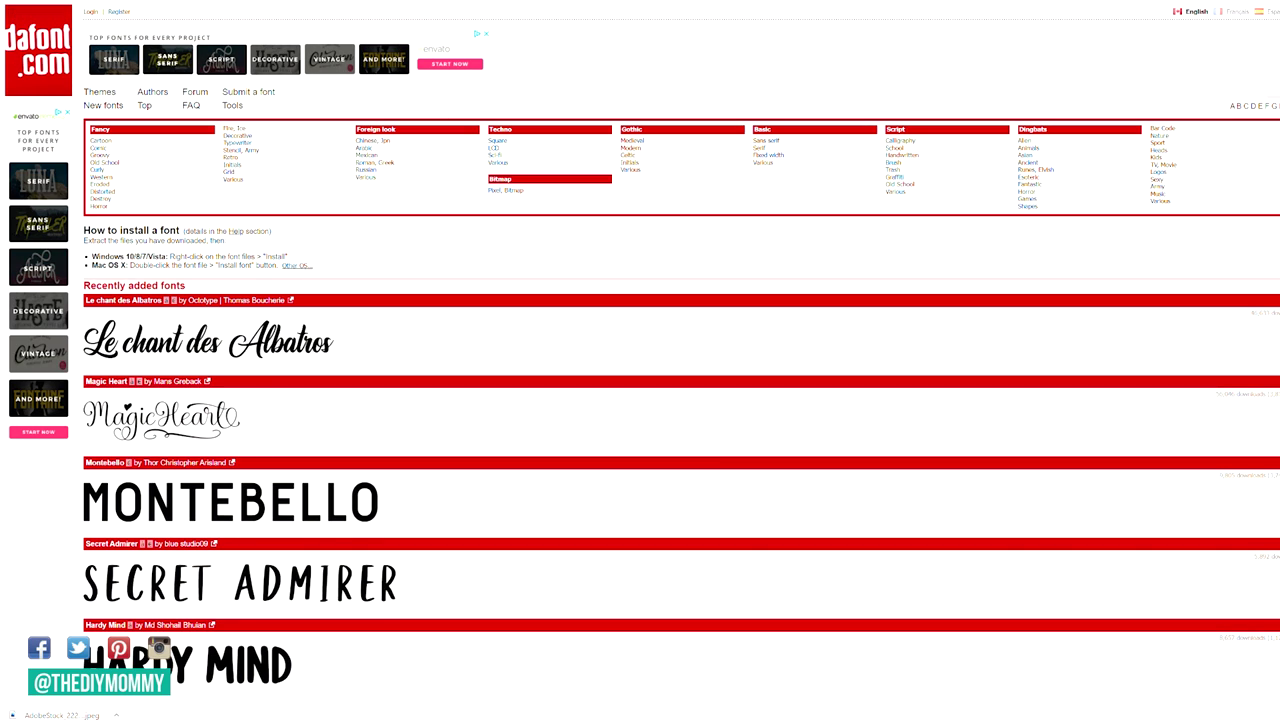
Find Melly Honney among DaFont's recently added fonts and view its character preview
scroll(640, 400, "down", 1)
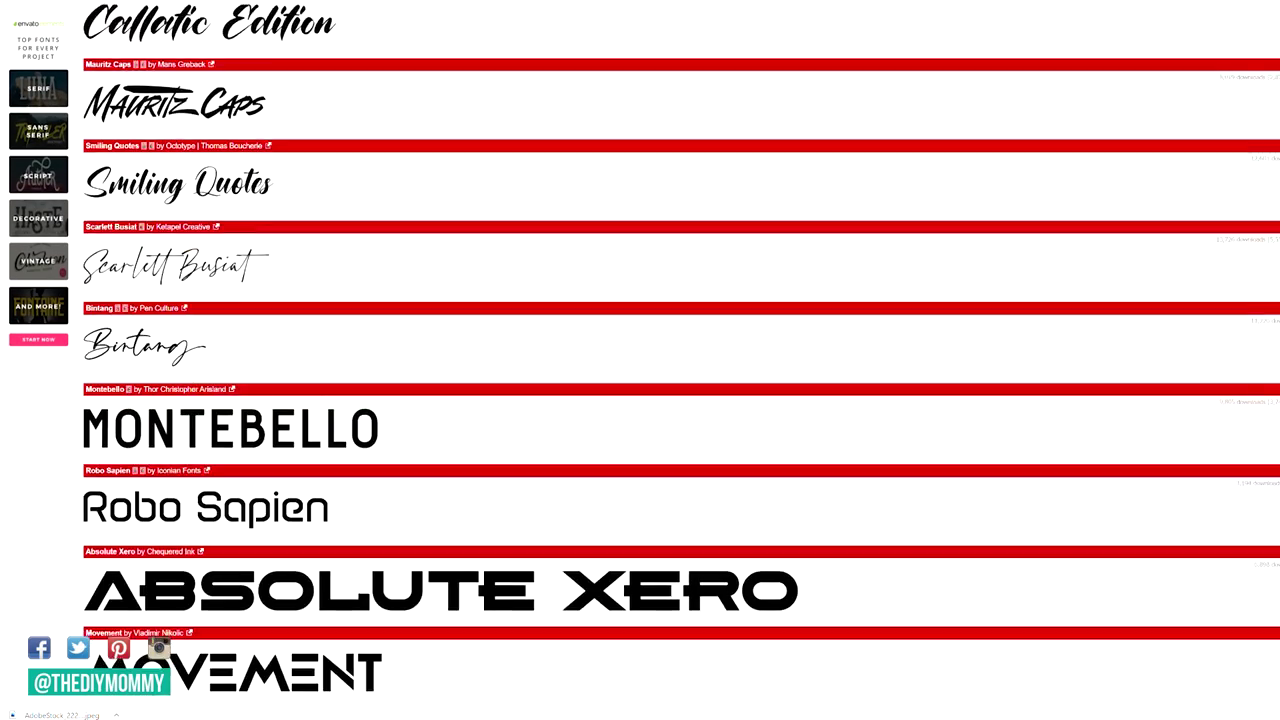
scroll(640, 400, "down", 2)
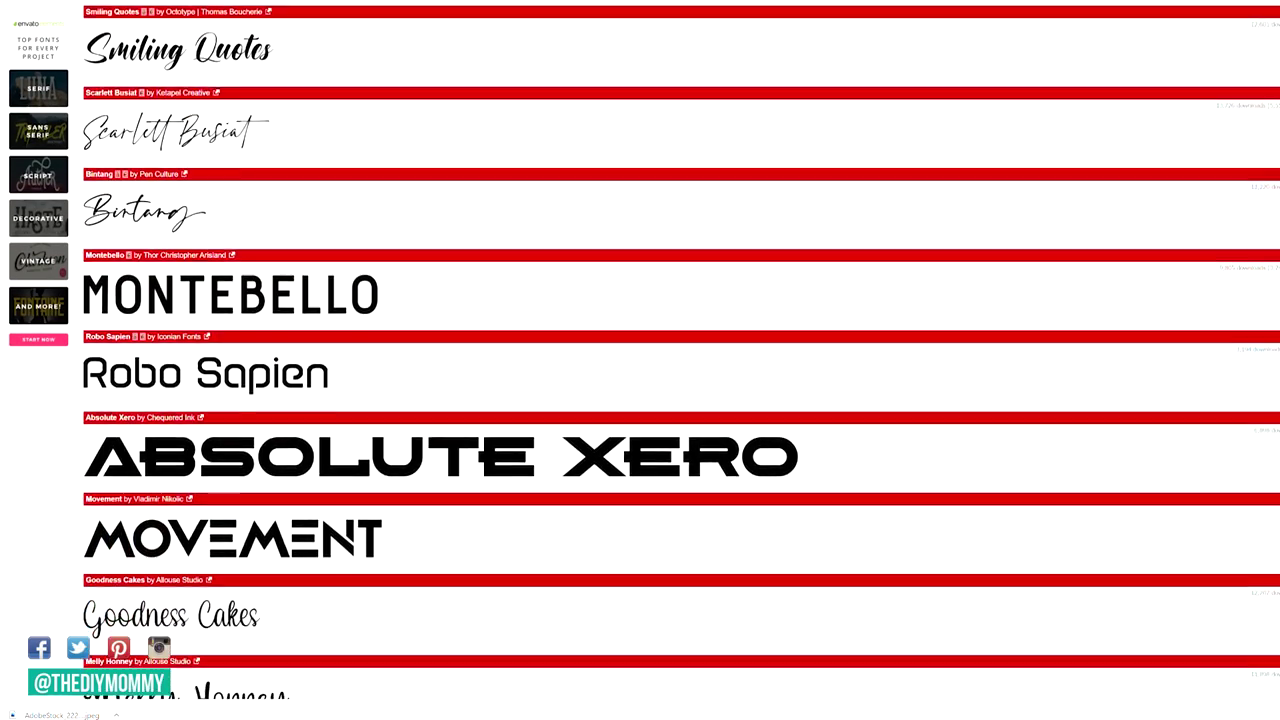
scroll(640, 400, "down", 3)
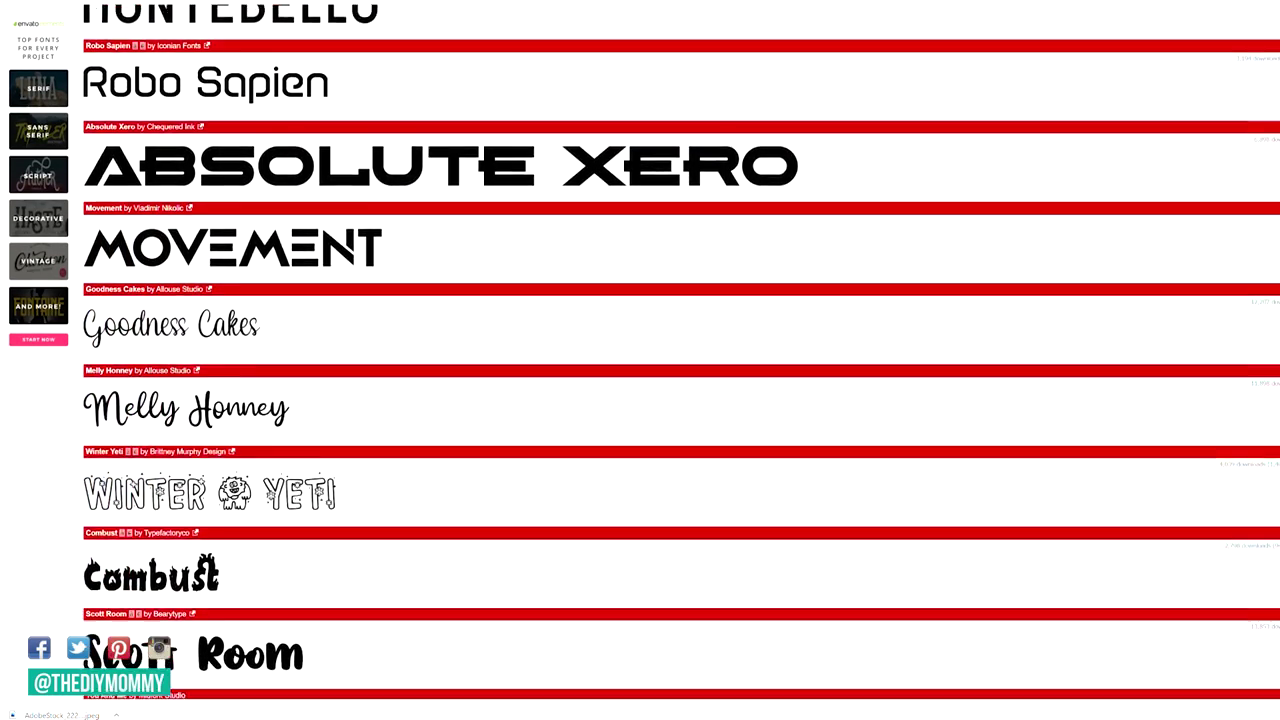
scroll(640, 400, "down", 2)
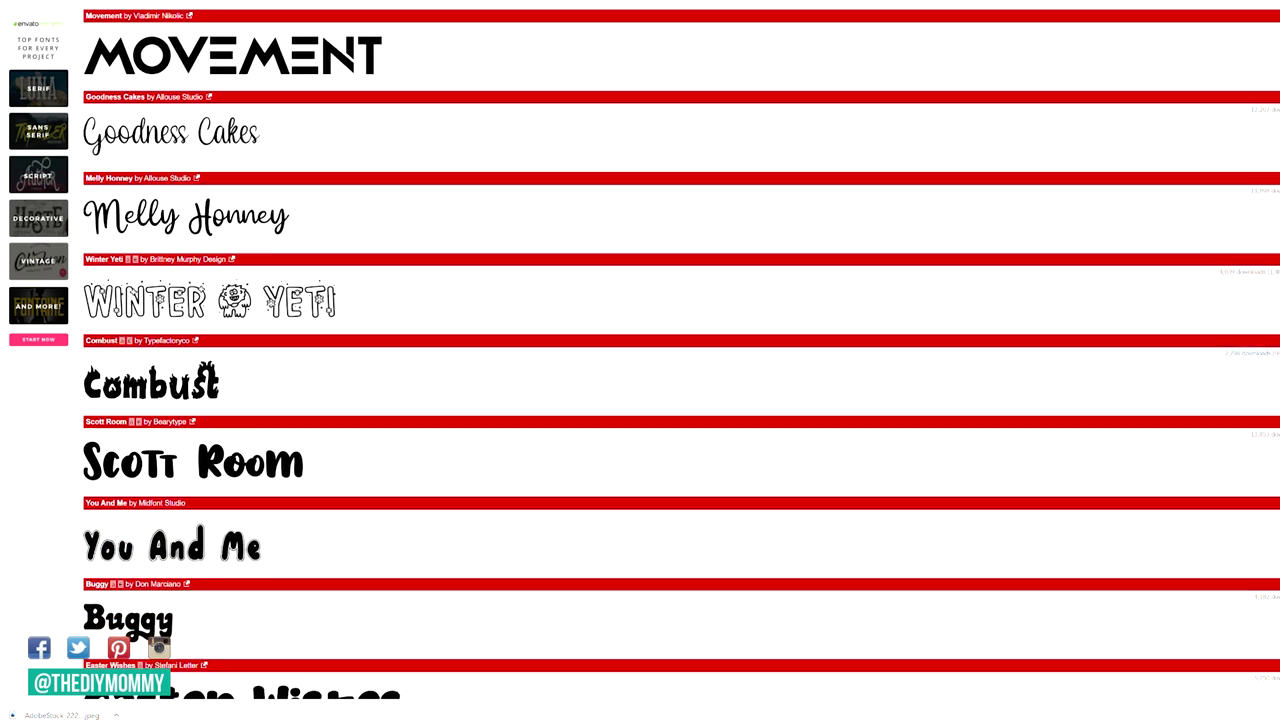
scroll(640, 400, "down", 1)
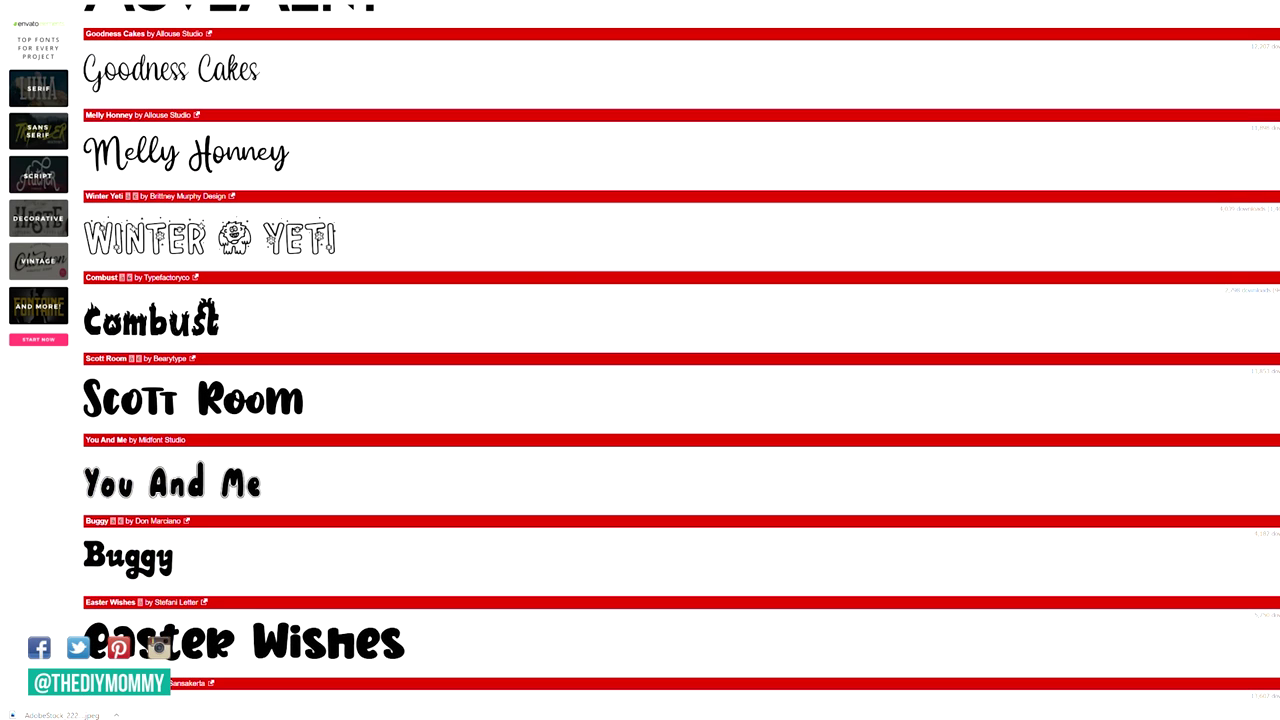
left_click(270, 165)
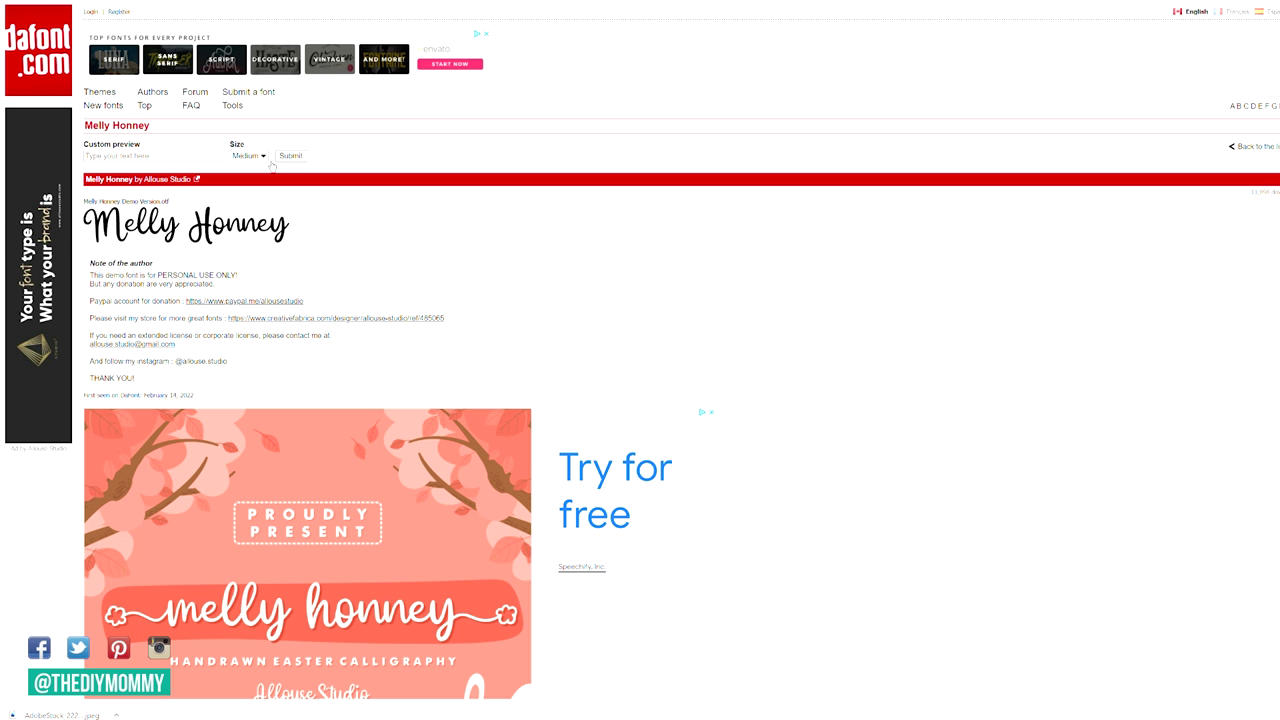
scroll(1080, 428, "down", 7)
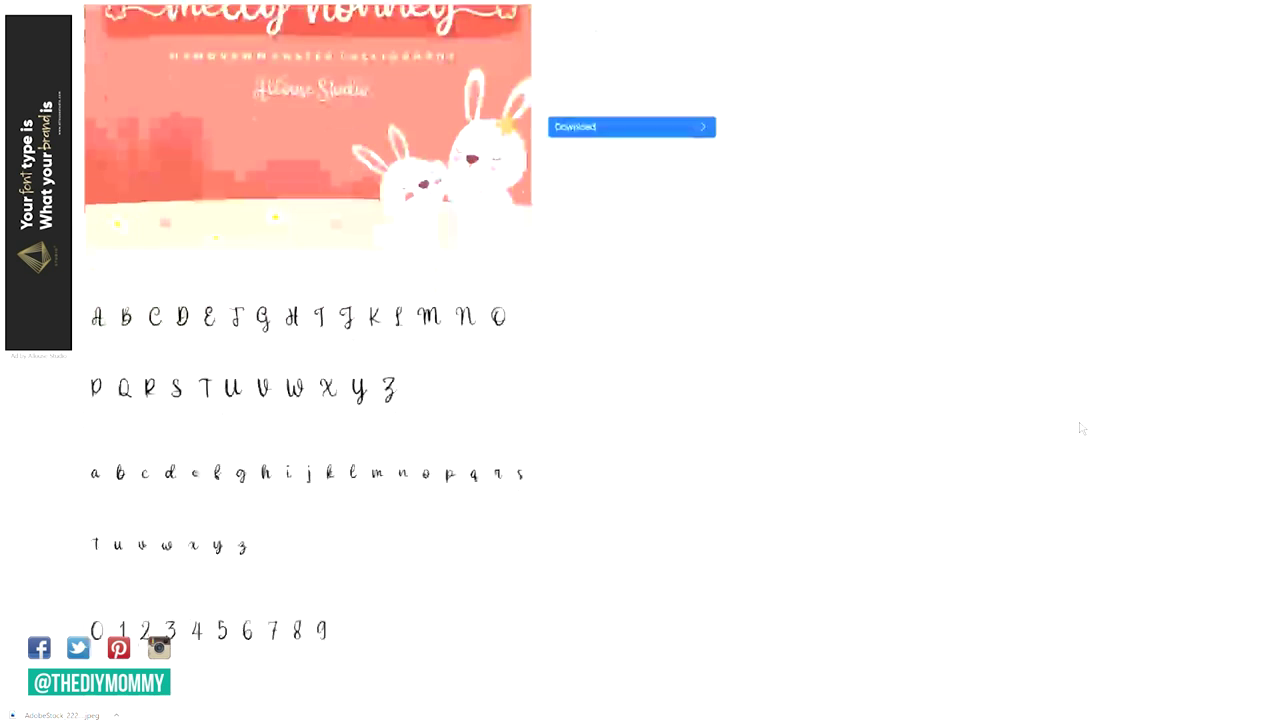
scroll(1080, 428, "down", 3)
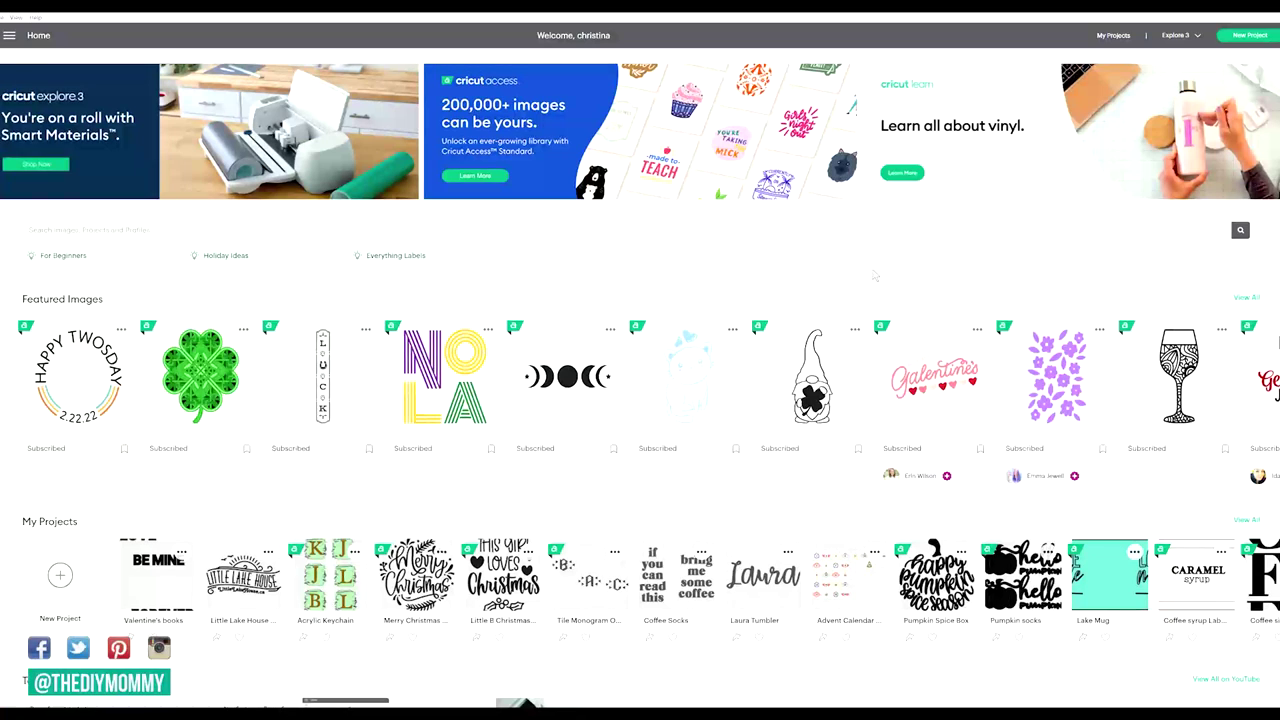
Start a new project and replace the old canvas with a fresh Untitled one
left_click(1250, 35)
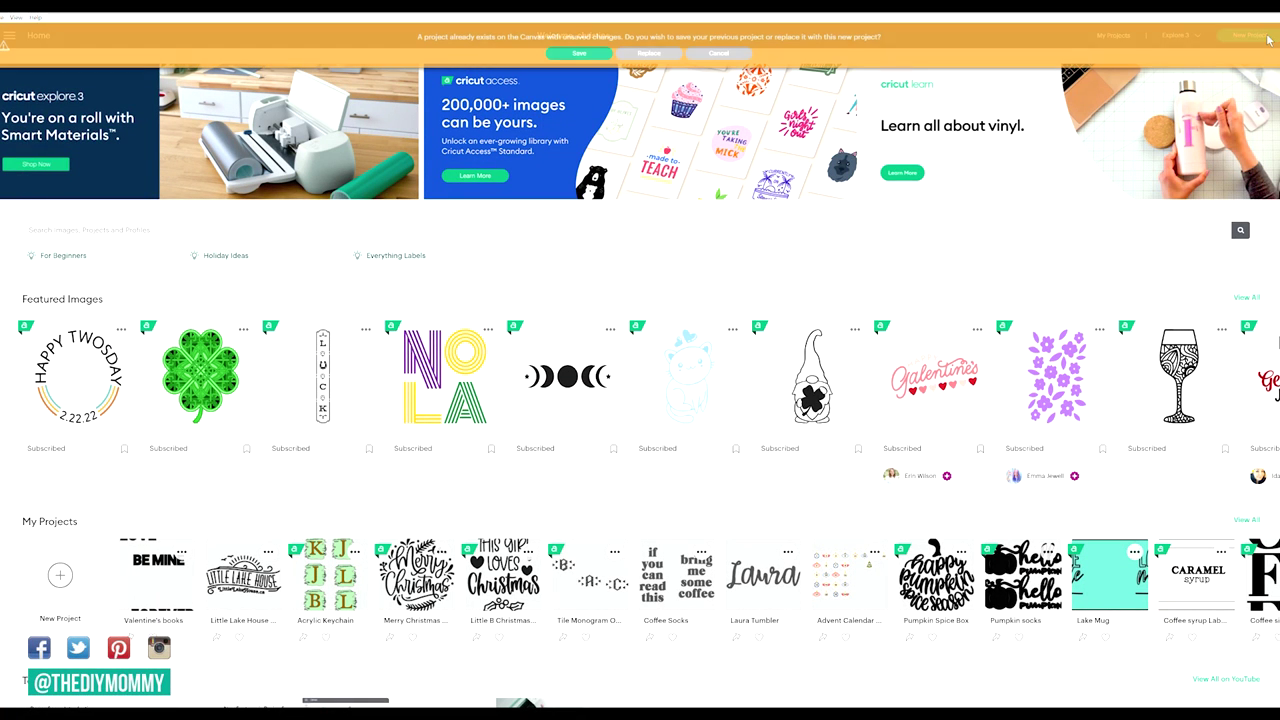
left_click(650, 54)
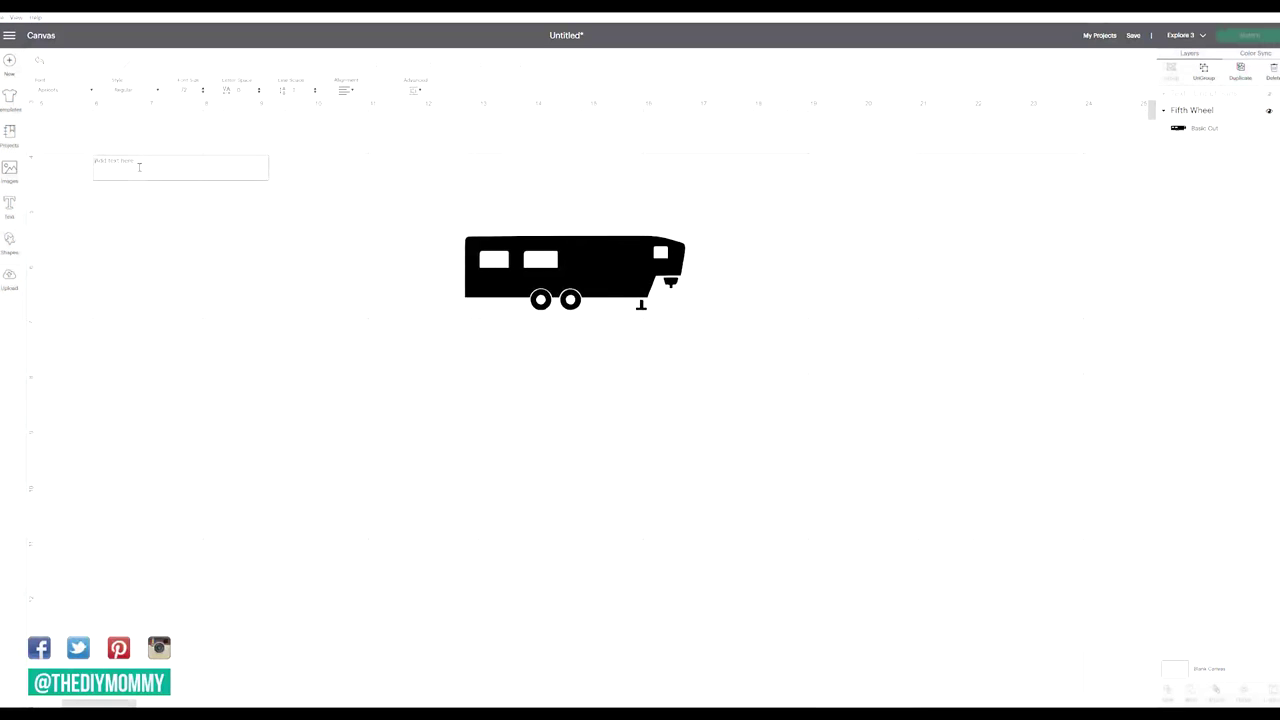
Add 'this is my' text below the trailer and pick Haybasket from the System fonts
type("this is my")
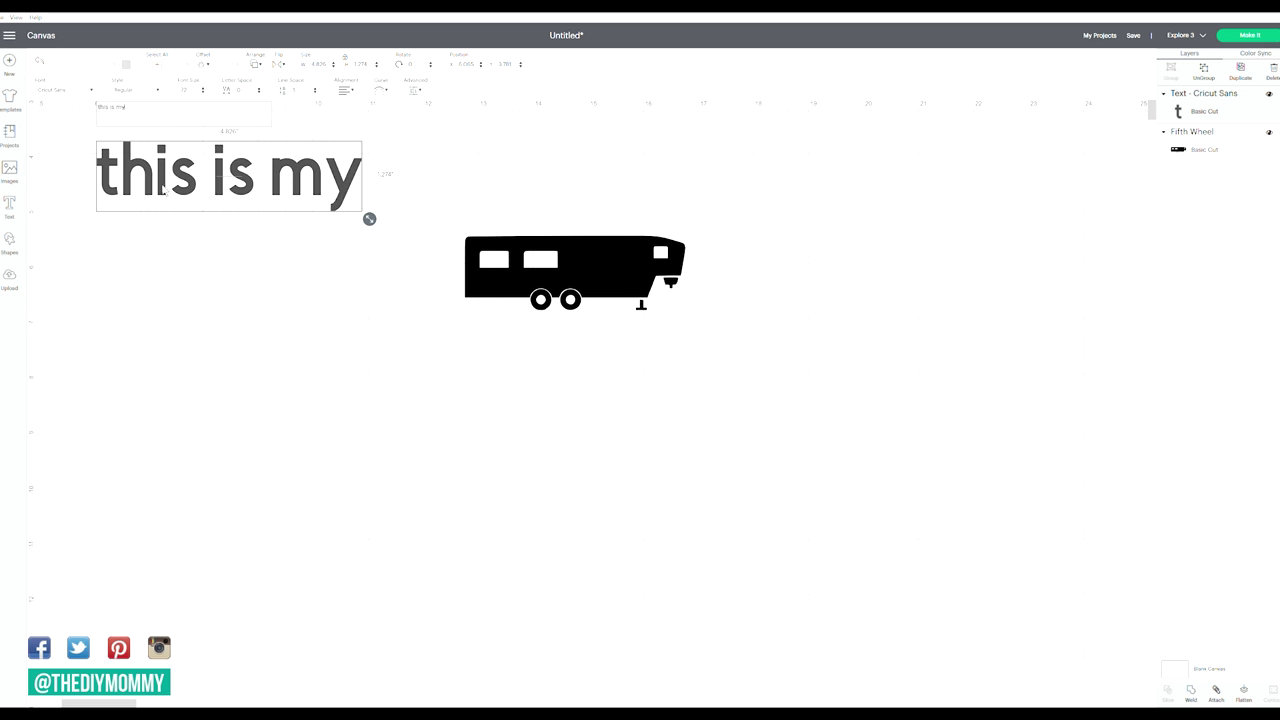
left_click_drag(163, 190, 499, 370)
left_click(92, 92)
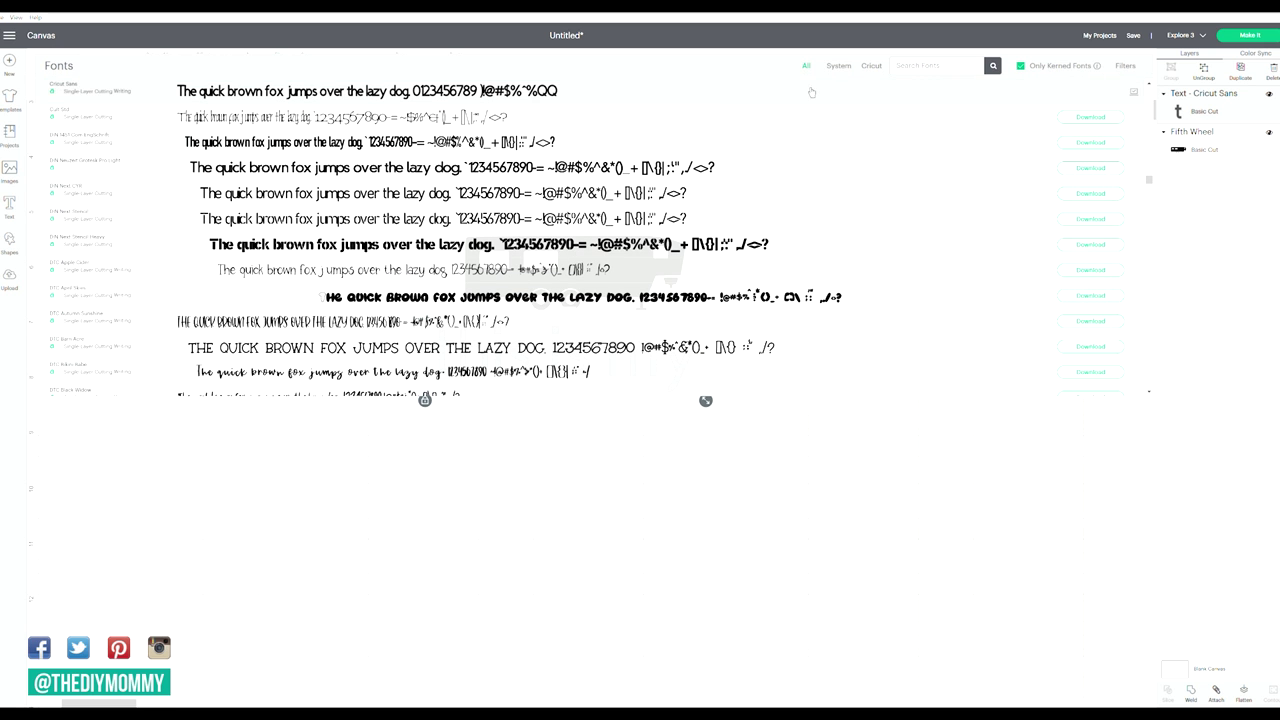
left_click(846, 70)
scroll(580, 225, "down", 15)
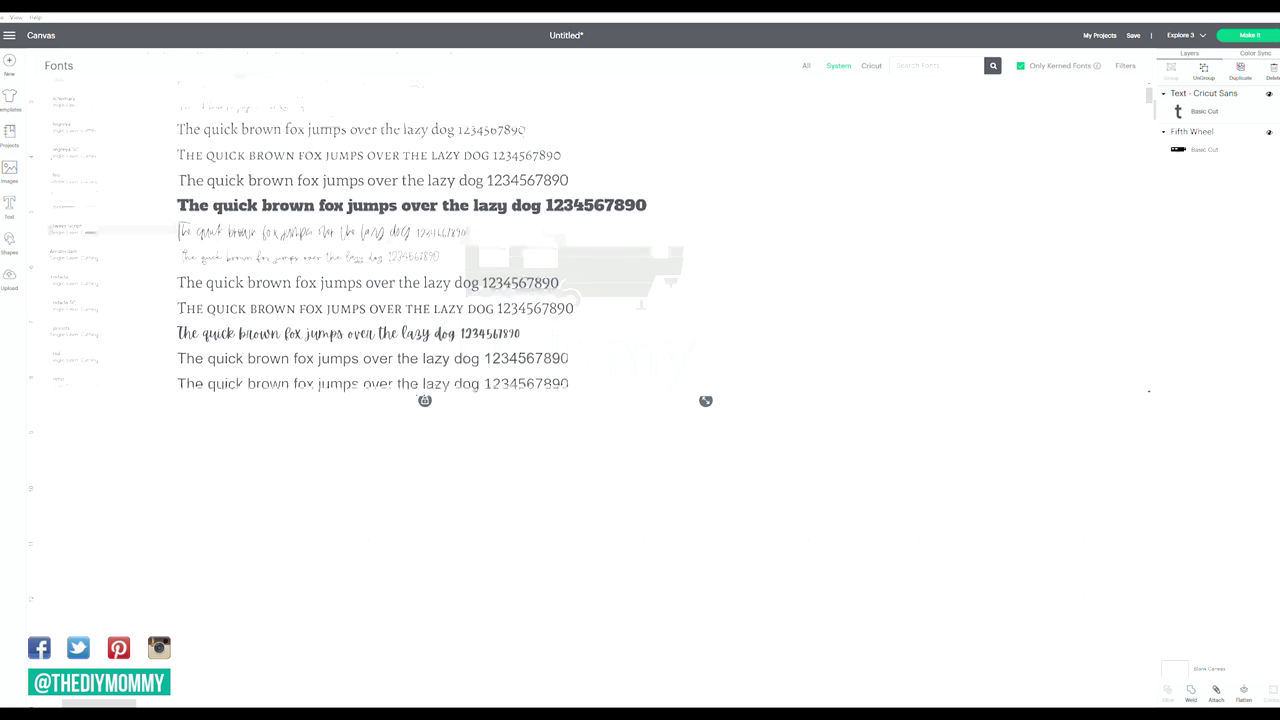
scroll(556, 240, "down", 10)
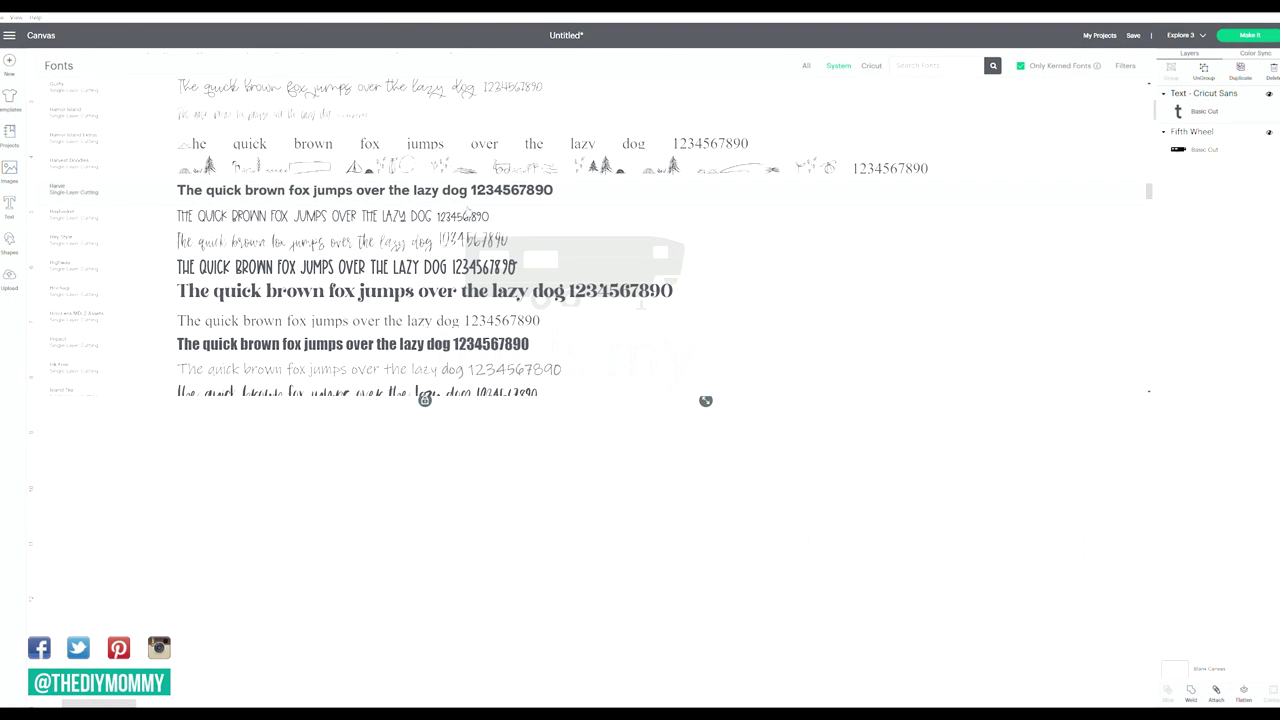
Move THIS IS MY up close to the trailer and shrink it to fit beneath
left_click_drag(628, 358, 650, 349)
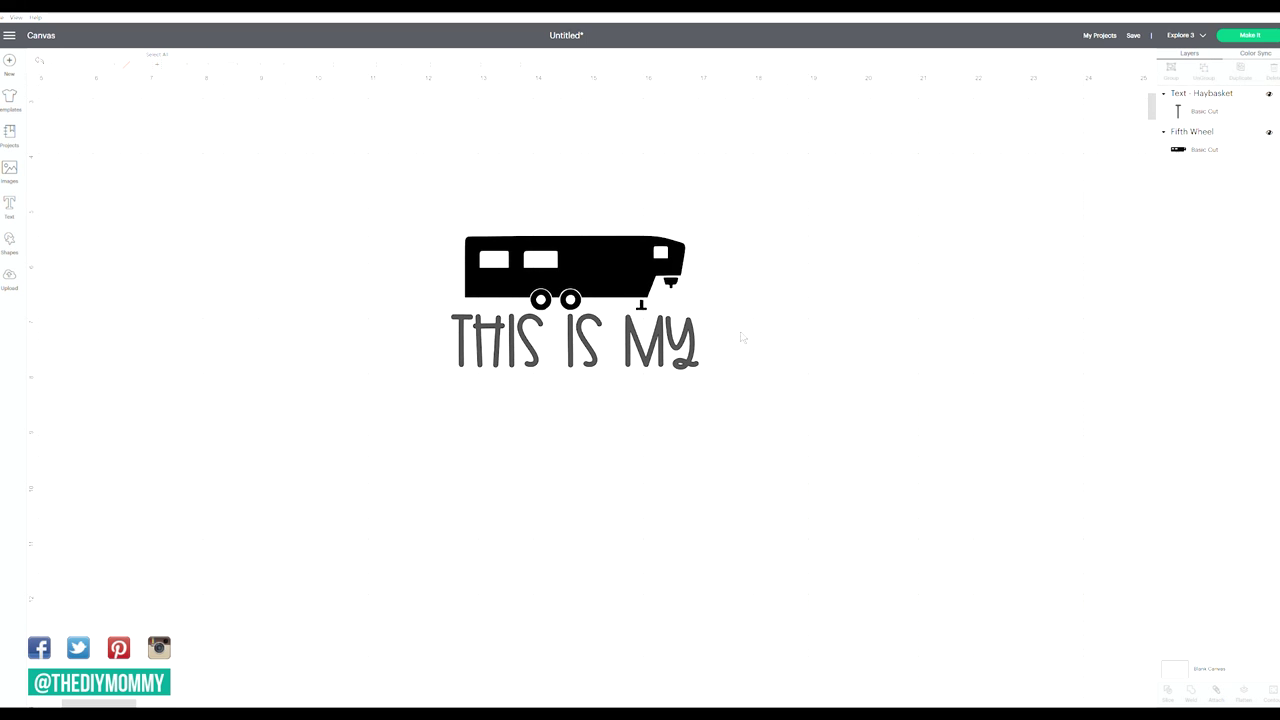
left_click(688, 345)
left_click_drag(711, 388, 636, 346)
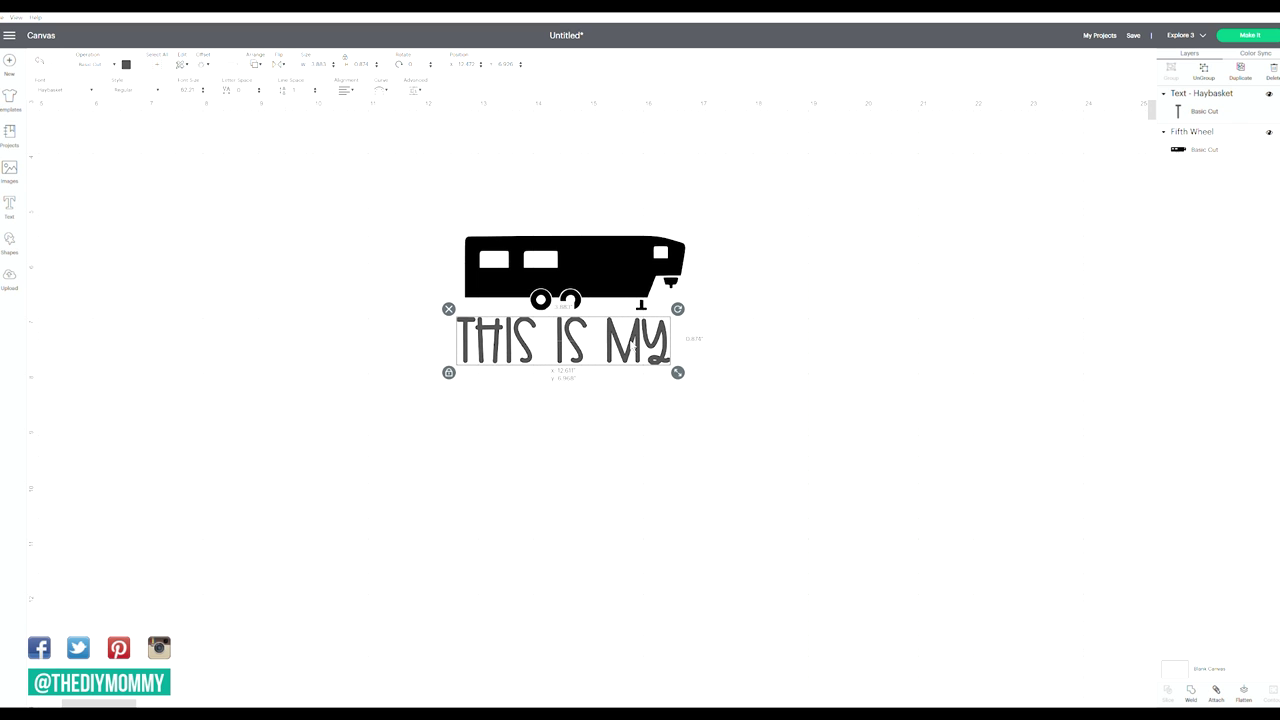
left_click(736, 349)
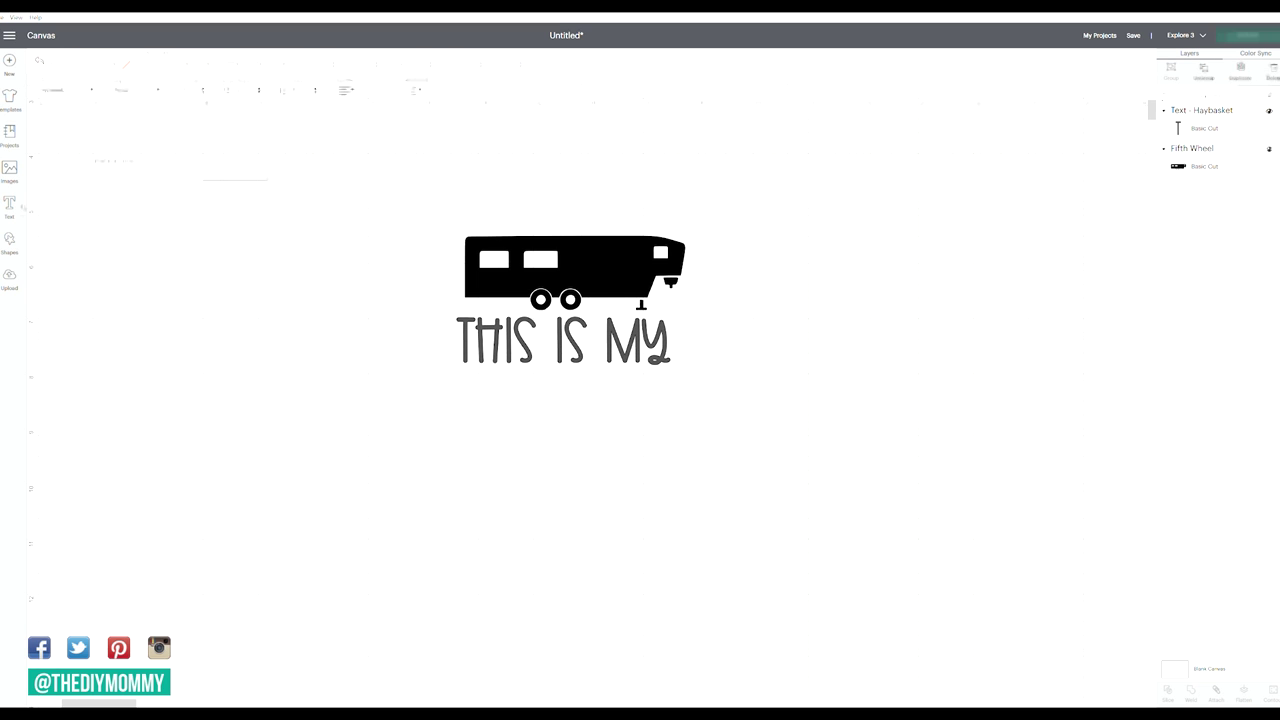
Add GLAMPING text in the Guilty script font with letter spacing tightened to 1.5
type("GLAMPING")
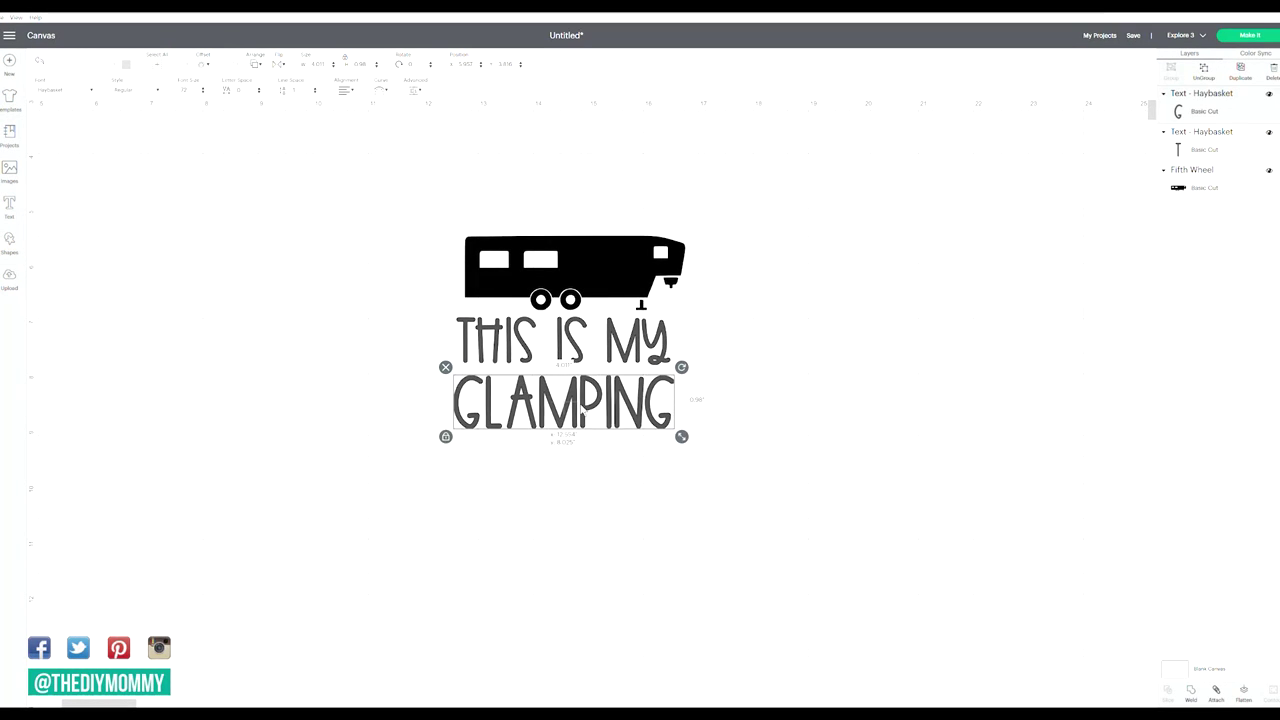
left_click(96, 94)
scroll(315, 200, "down", 3)
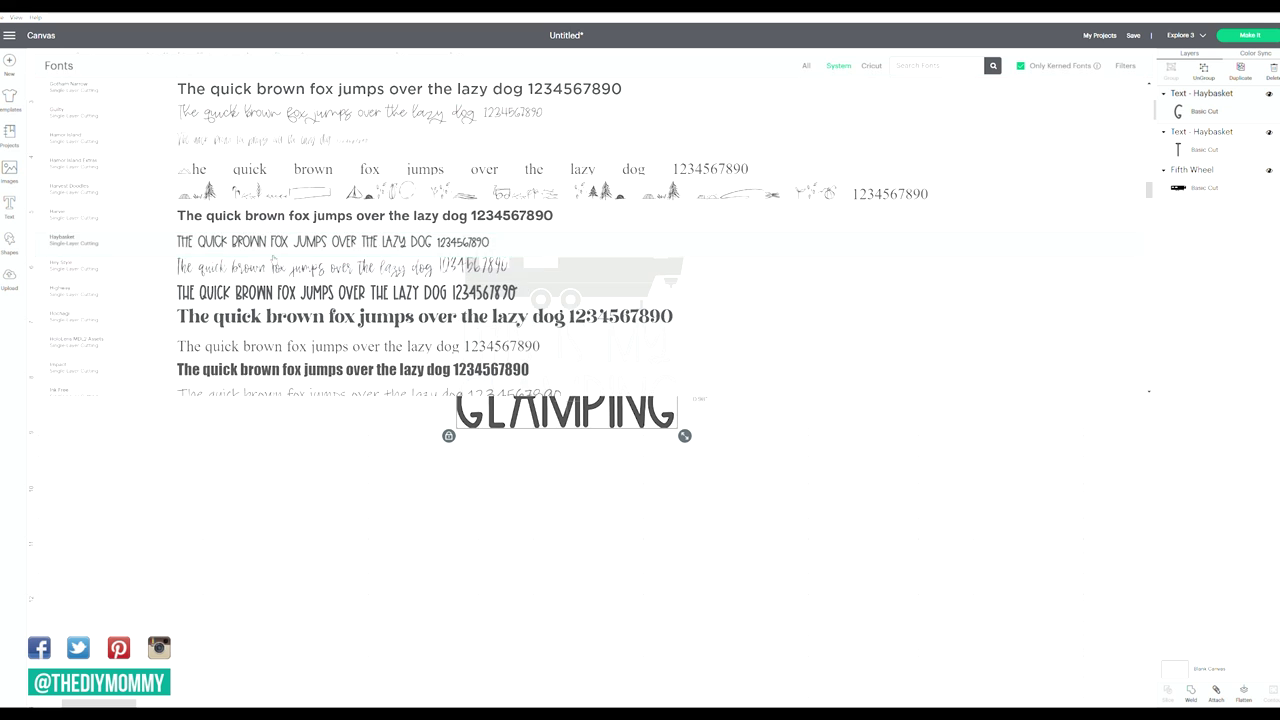
left_click(315, 174)
left_click(259, 92)
left_click(259, 92)
left_click(259, 92)
left_click(259, 92)
left_click(259, 92)
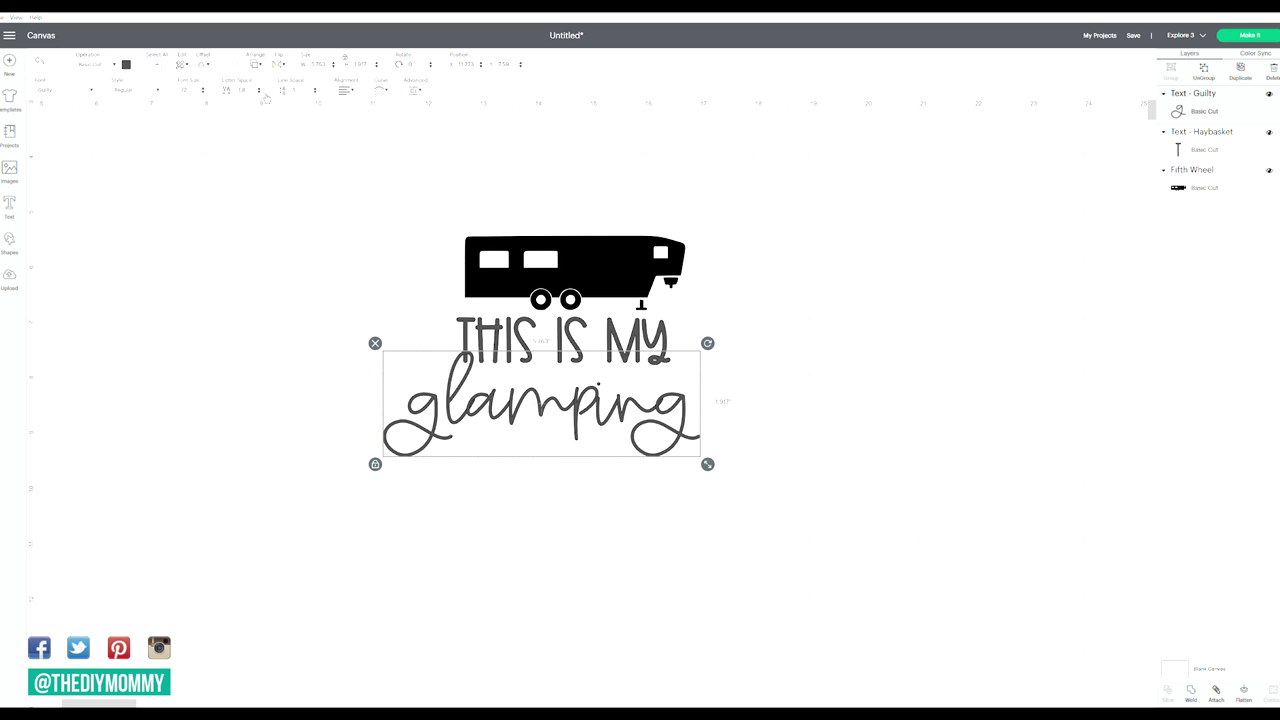
left_click(259, 92)
Set glamping's width to 4 and move it under THIS IS MY
left_click(312, 64)
type("4")
key("Return")
left_click_drag(643, 374, 693, 386)
Duplicate THIS IS MY, change the copy to MUG, and place it under glamping
left_click(565, 345)
key("ctrl+c")
key("ctrl+v")
type("MUG")
left_click(514, 465)
left_click_drag(514, 465, 563, 422)
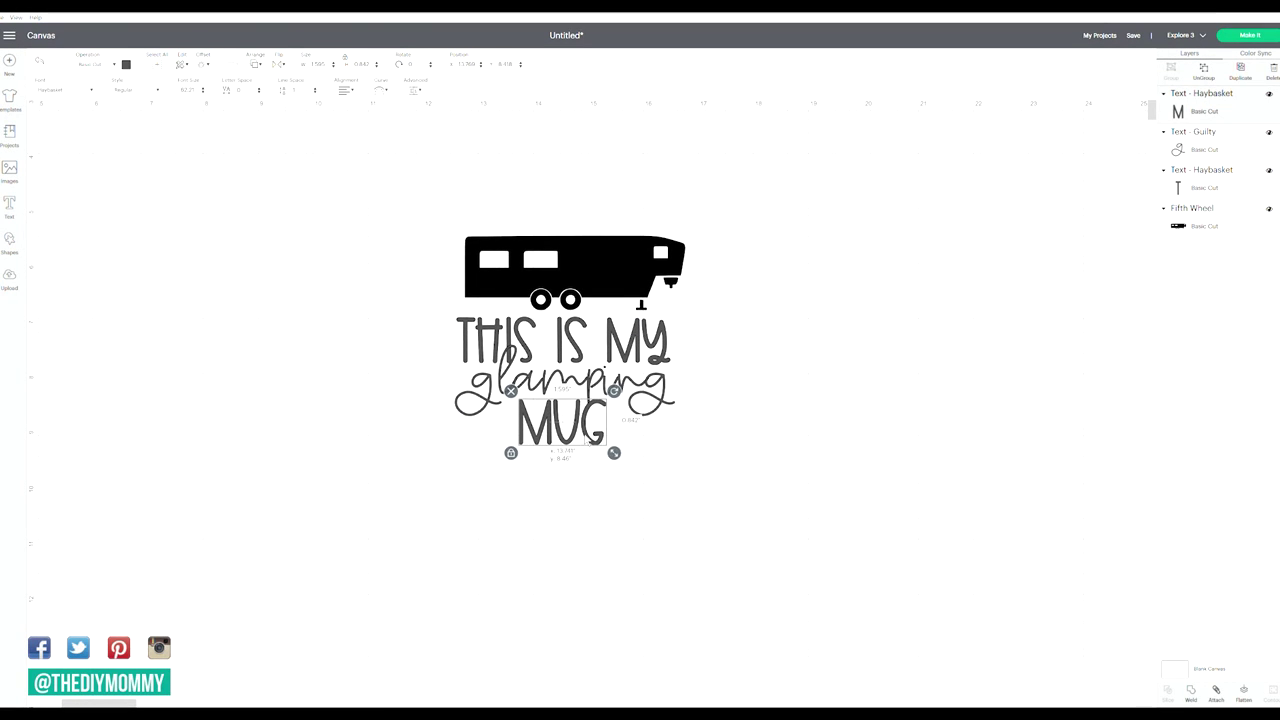
Copy glamping, move the copy right of the design, then delete the spare copy
left_click(631, 396)
key("ctrl+c")
key("ctrl+v")
left_click_drag(635, 396, 905, 331)
right_click(909, 331)
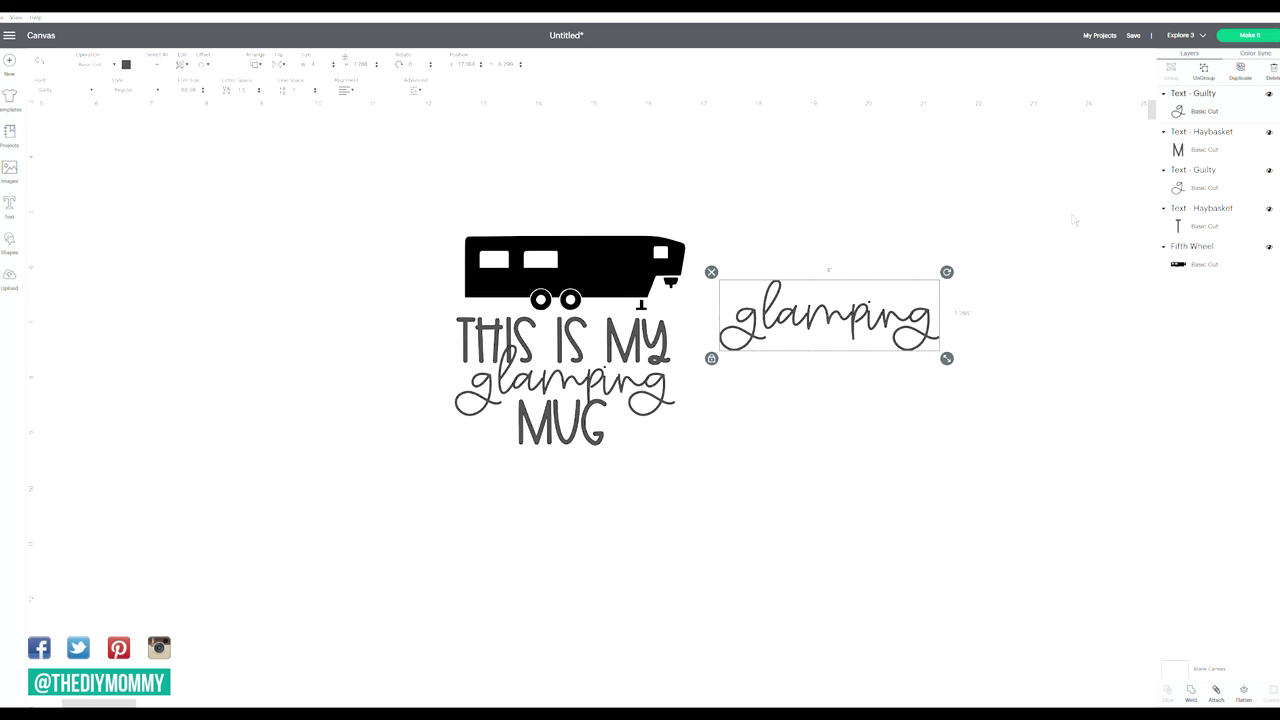
key("Delete")
Ungroup the original glamping into individual letters and zoom in on the lettering
left_click(1202, 136)
left_click(414, 90)
left_click(450, 110)
left_click(100, 702)
Select the separate letters of glamping one by one: g, l, a, m, p, i, n
left_click(100, 701)
left_click(355, 340)
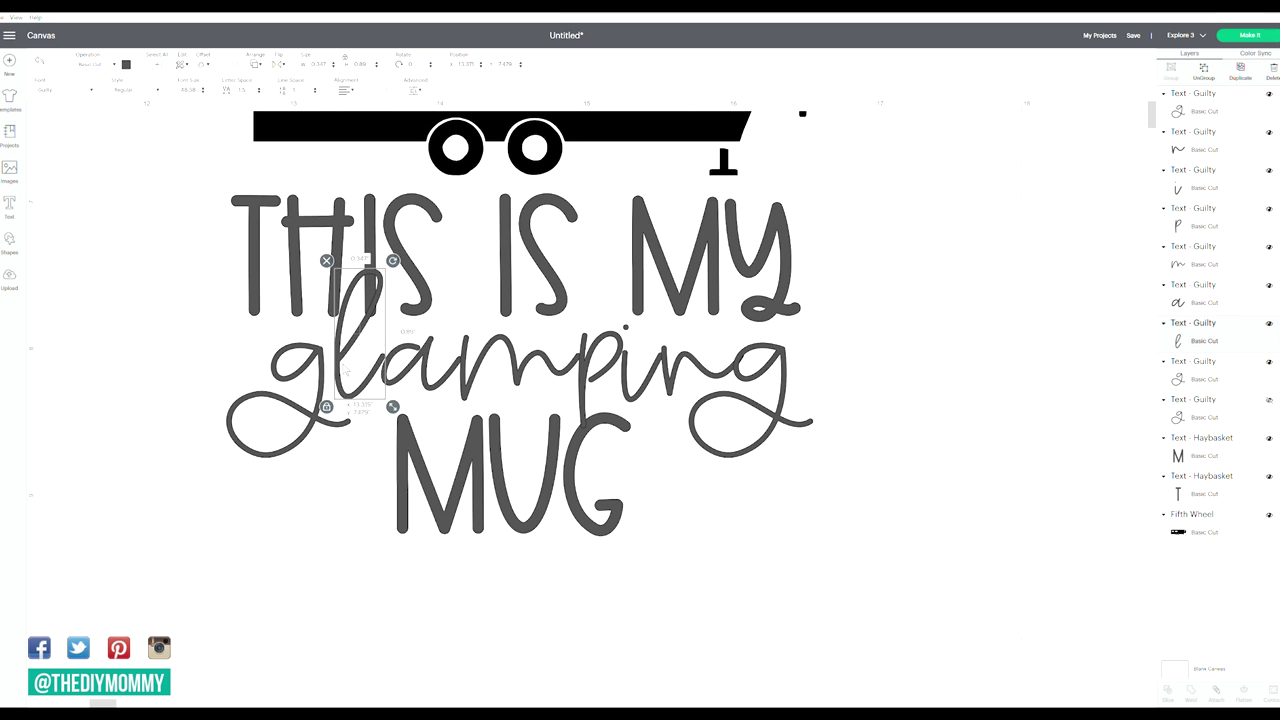
left_click(425, 370)
left_click(468, 362)
left_click(606, 362)
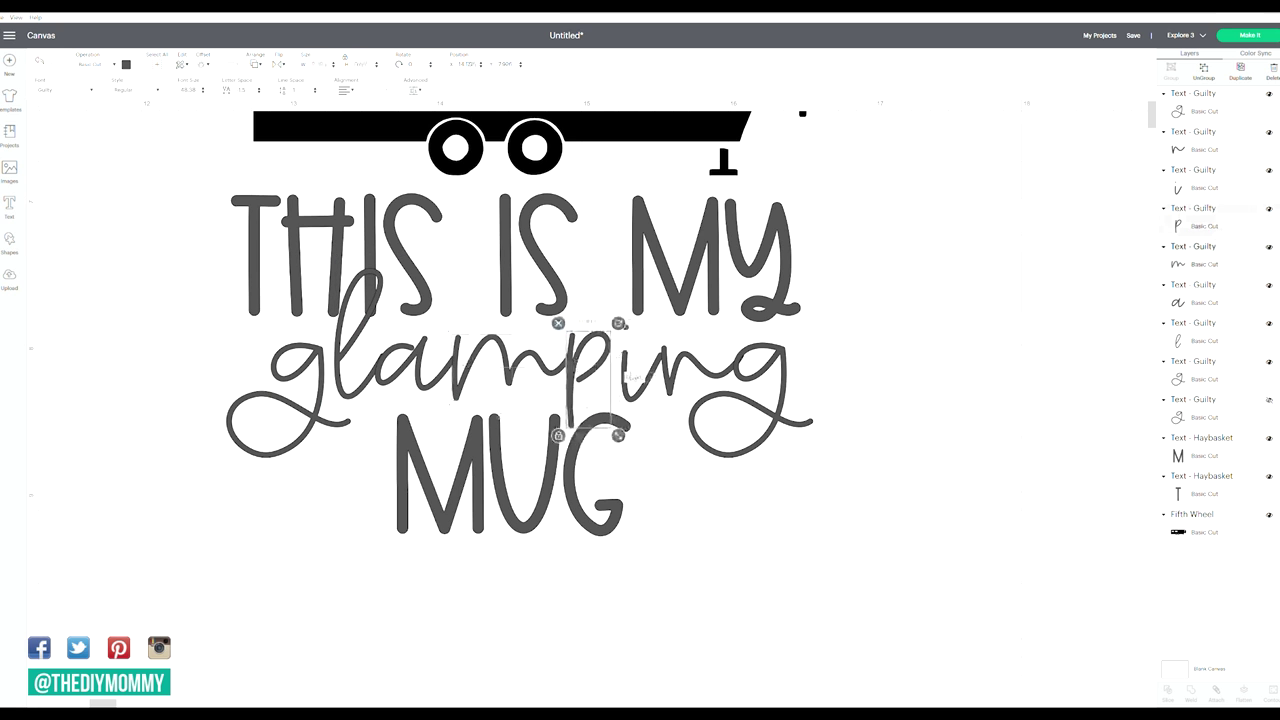
left_click(630, 368)
left_click(735, 372)
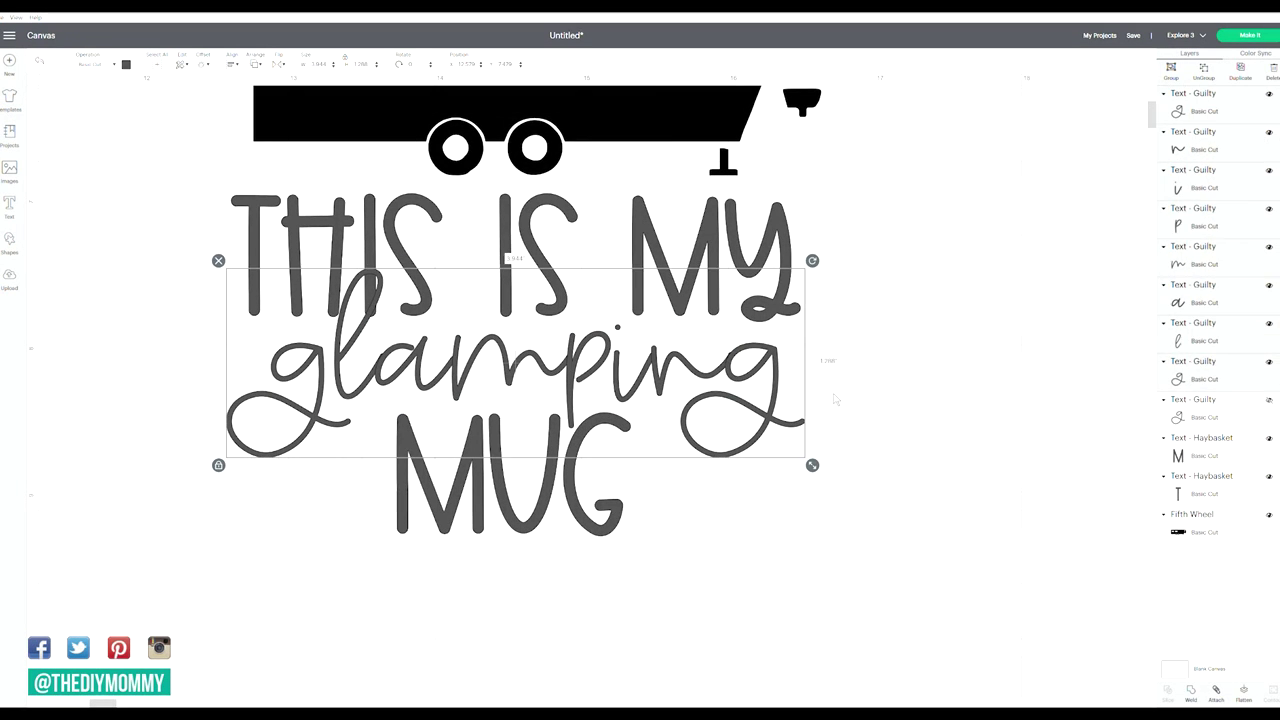